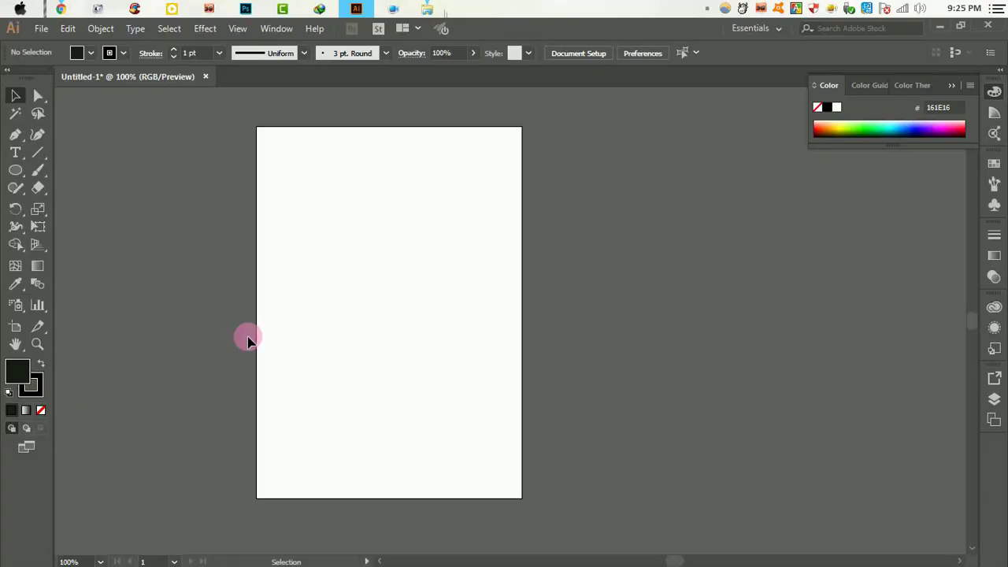
# Draw a dark rounded square on the artboard with the Rounded Rectangle tool
pyautogui.moveTo(22, 171); pyautogui.dragTo(68, 196)
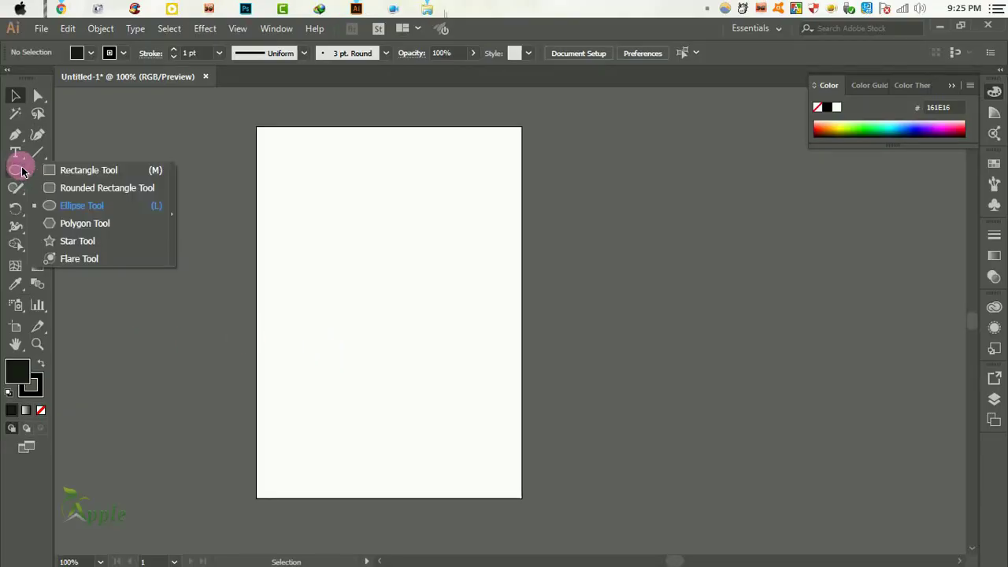
pyautogui.click(68, 195)
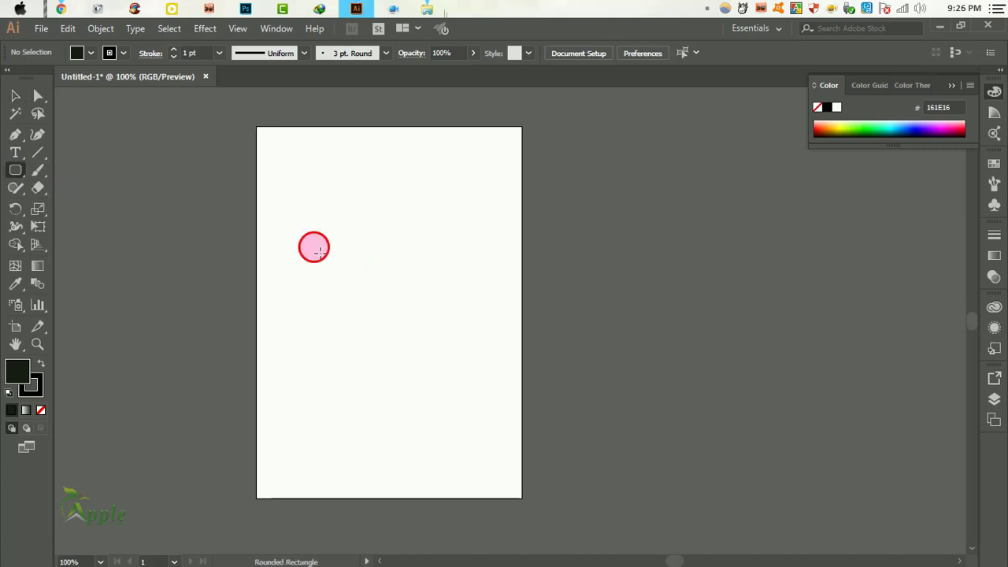
pyautogui.moveTo(319, 250)
pyautogui.mouseDown()
pyautogui.moveTo(407, 307)
pyautogui.moveTo(397, 293)
pyautogui.mouseUp()
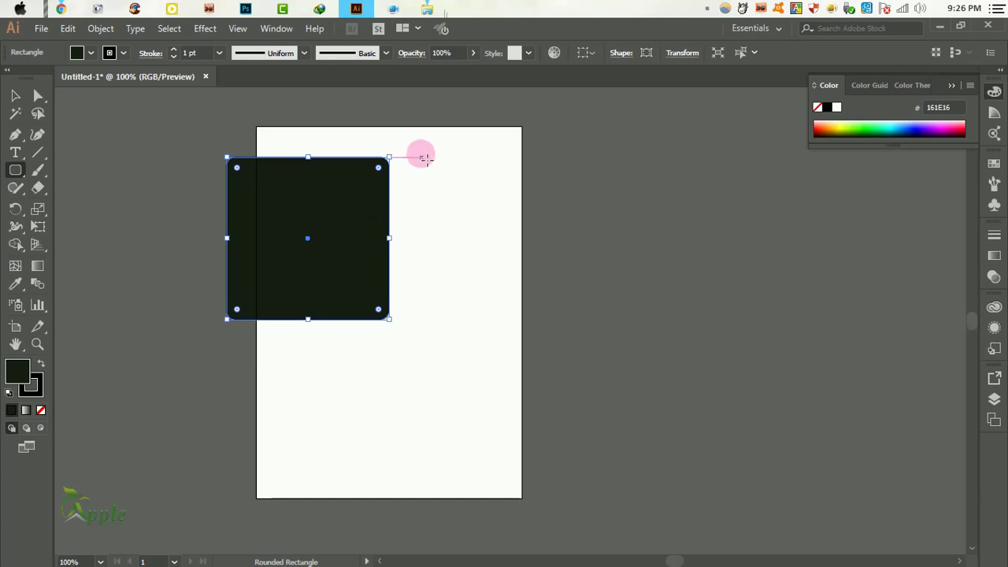
# Rotate the square 45° into a diamond, move it toward the artboard centre and shrink it
pyautogui.moveTo(398, 156); pyautogui.dragTo(430, 238)
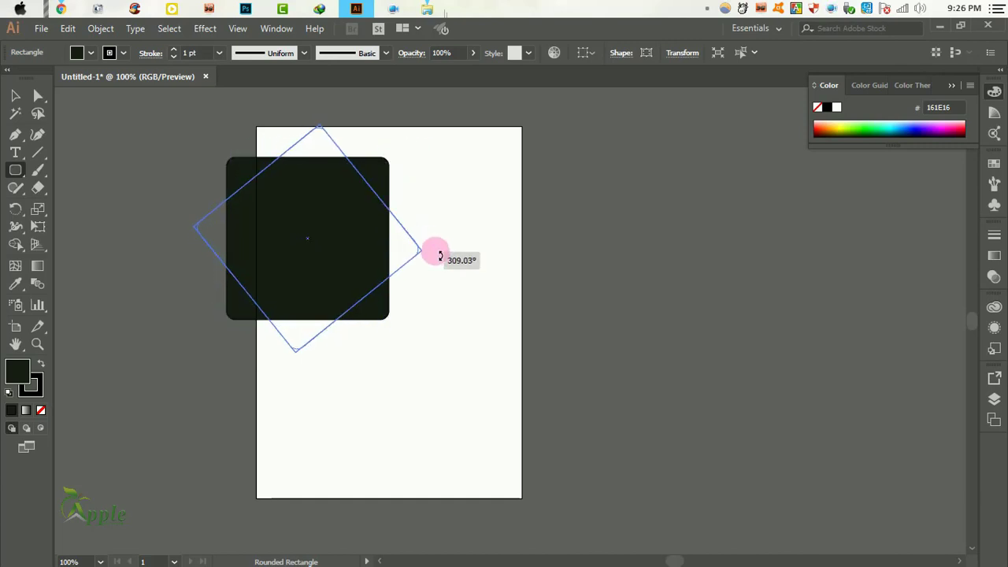
pyautogui.click(12, 99)
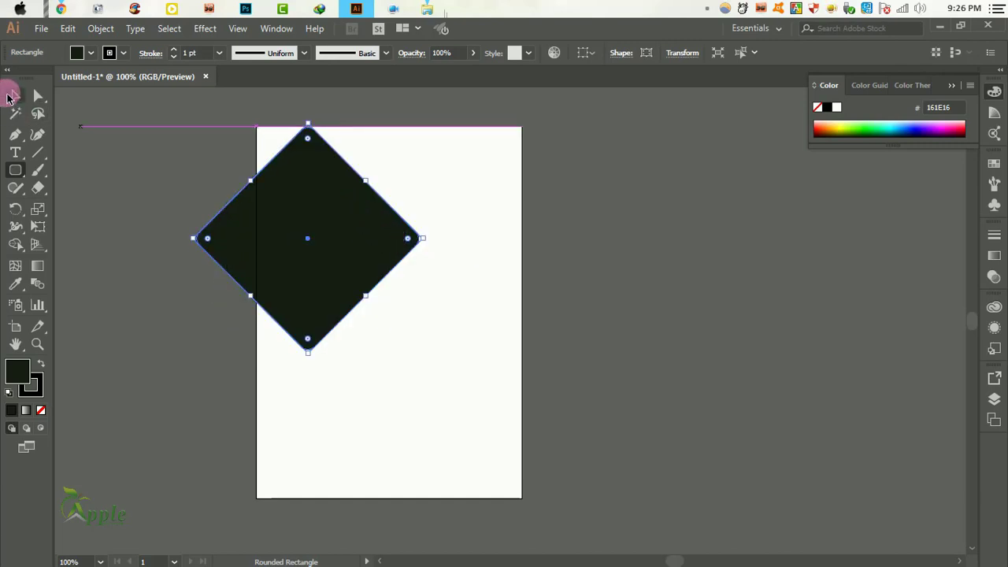
pyautogui.moveTo(307, 198); pyautogui.dragTo(389, 264)
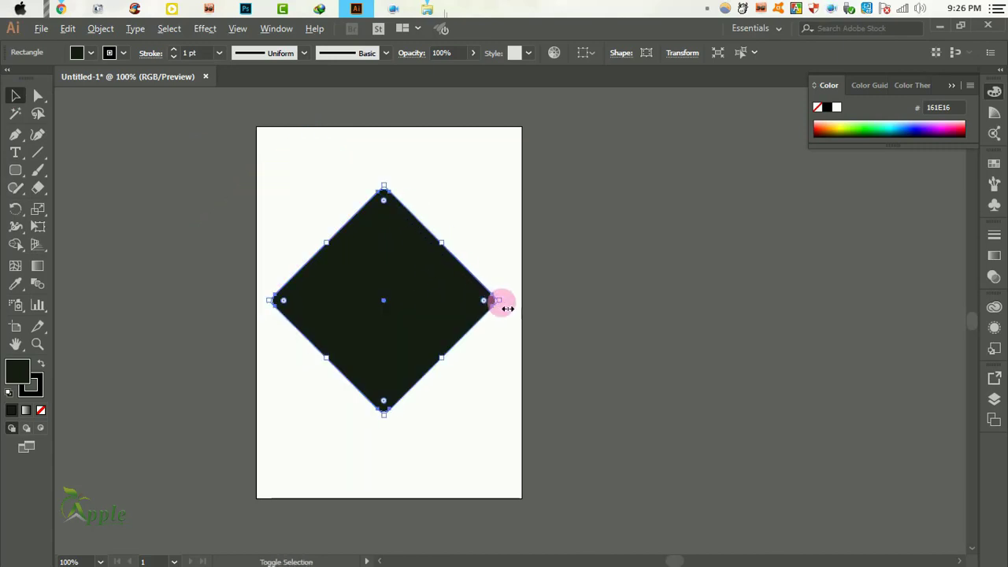
pyautogui.moveTo(507, 309); pyautogui.dragTo(482, 302)
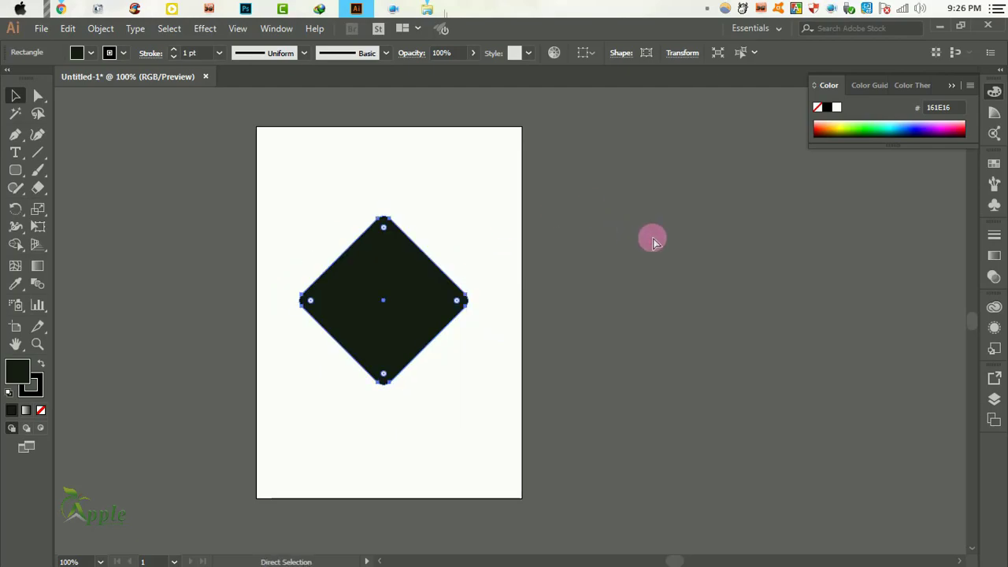
pyautogui.moveTo(427, 9)
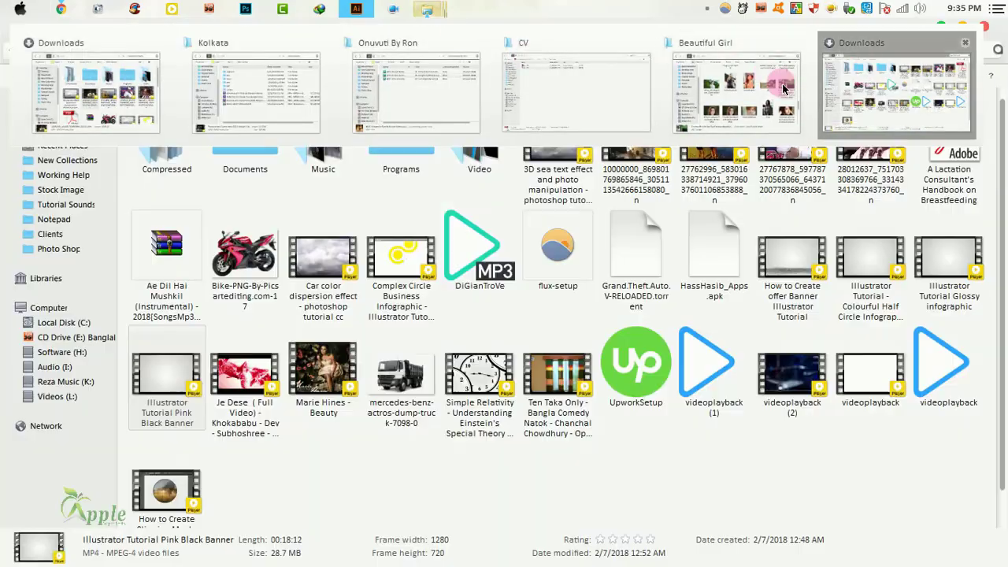
# Place the smiling woman's photo from the Beautiful Girl folder over the artboard
pyautogui.click(774, 105)
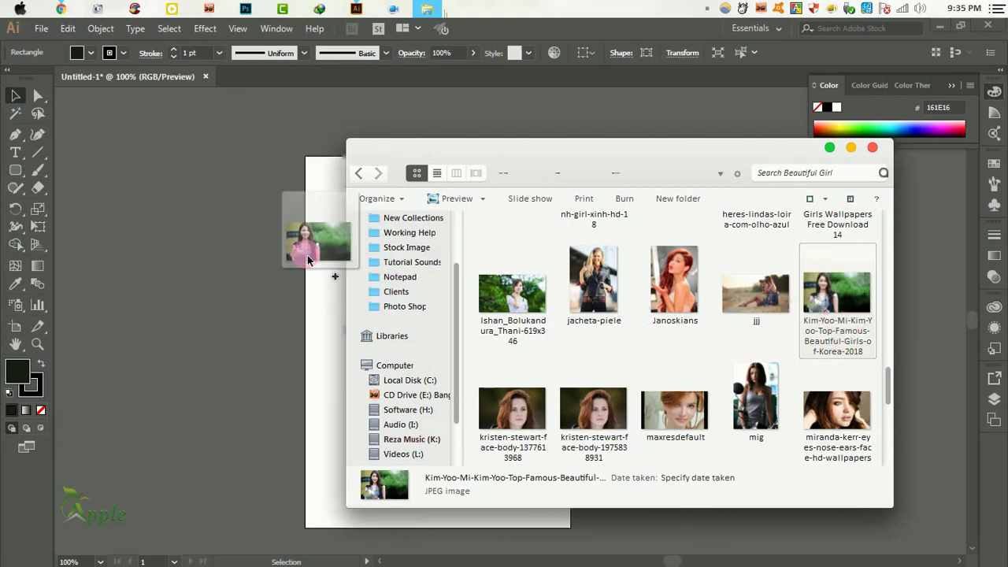
pyautogui.moveTo(848, 342); pyautogui.dragTo(292, 236)
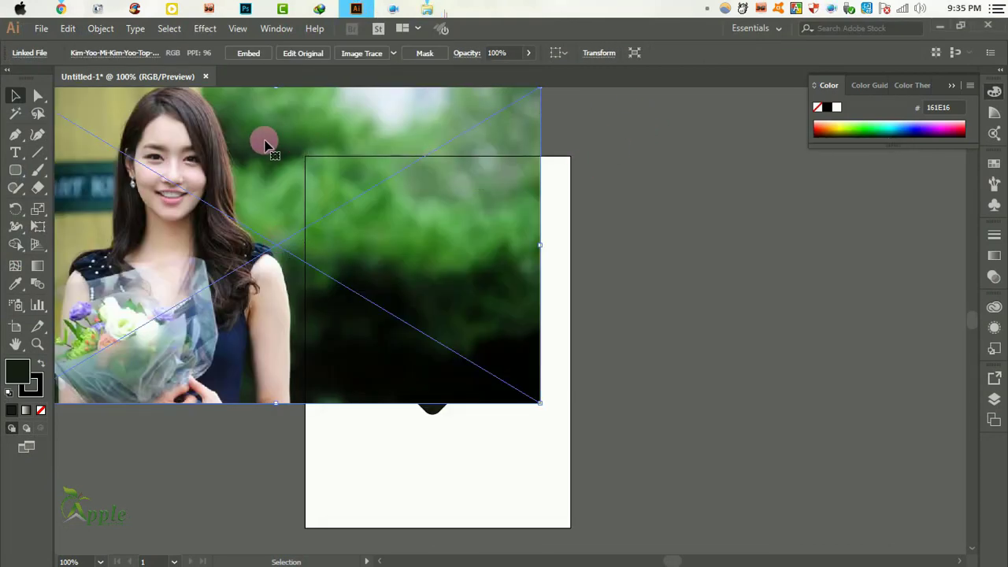
pyautogui.moveTo(266, 143); pyautogui.dragTo(450, 241)
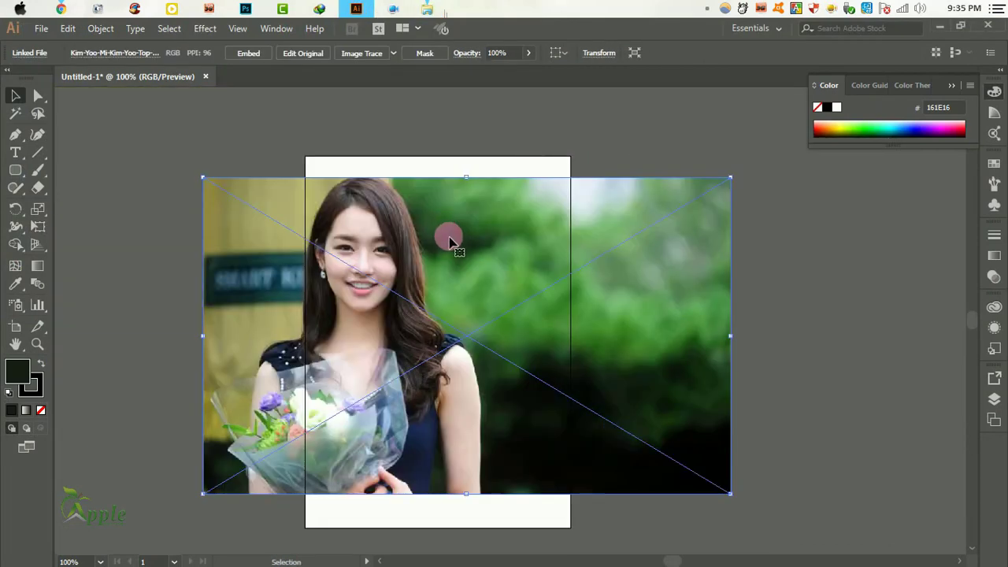
# Send the photo behind the diamond and select both together
pyautogui.rightClick(450, 238)
pyautogui.moveTo(490, 342)
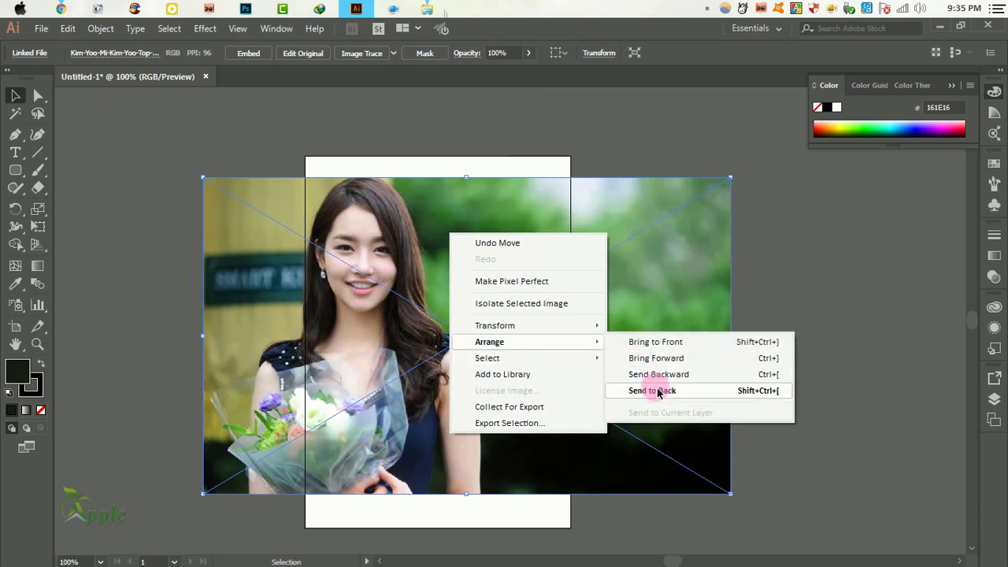
pyautogui.click(660, 391)
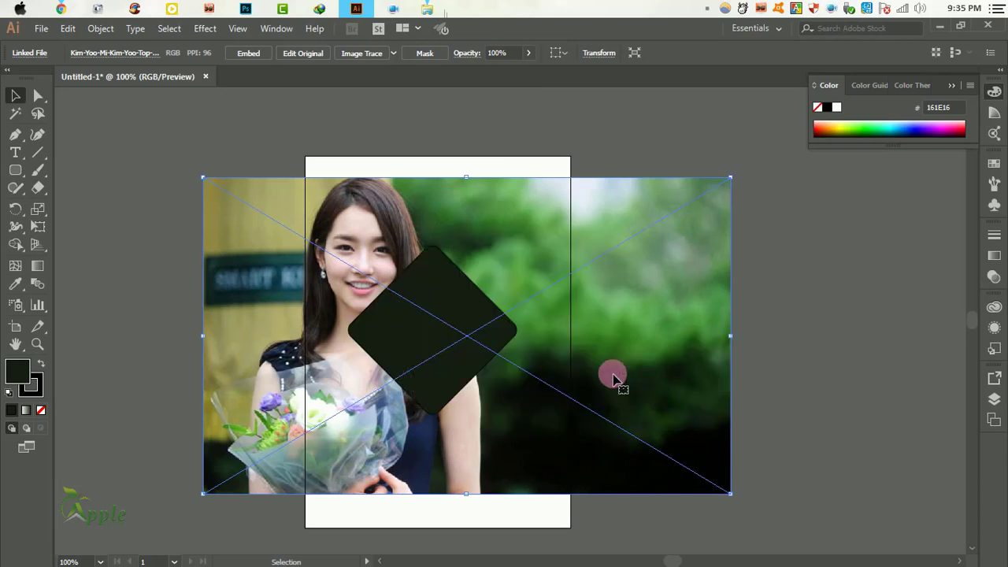
pyautogui.keyDown('shift'); pyautogui.click(432, 291); pyautogui.keyUp('shift')
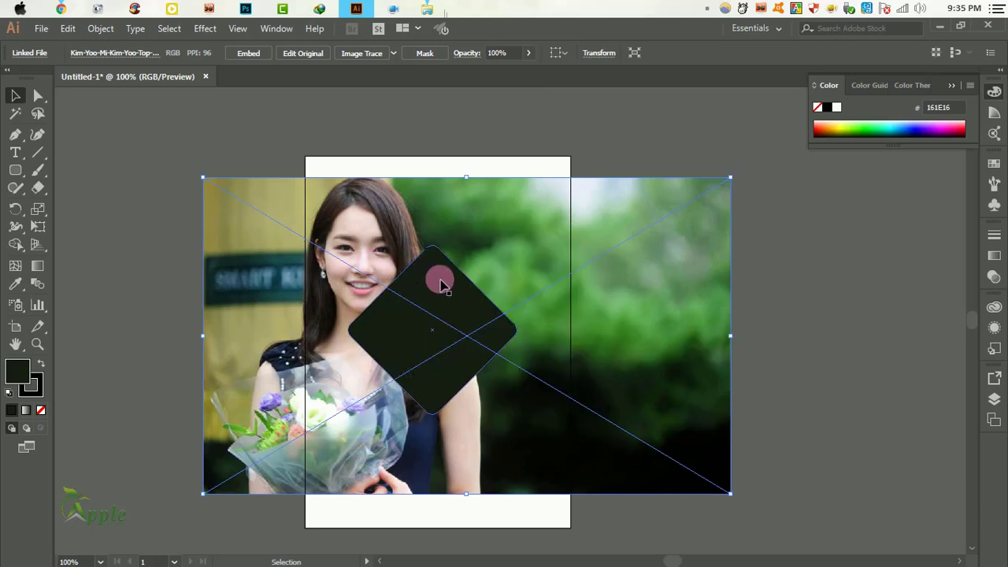
# Clip the photo inside the diamond with a clipping mask
pyautogui.click(97, 29)
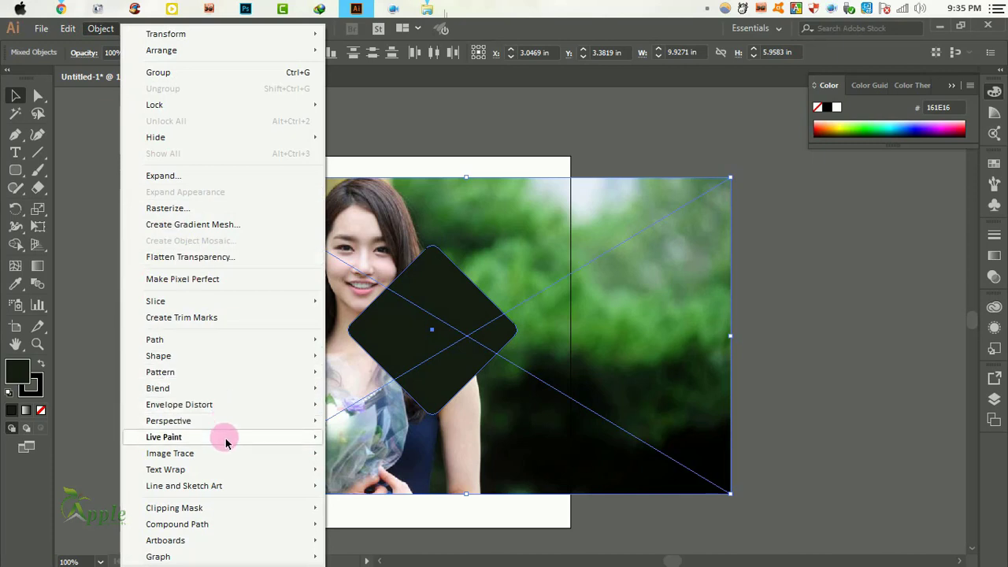
pyautogui.moveTo(172, 508)
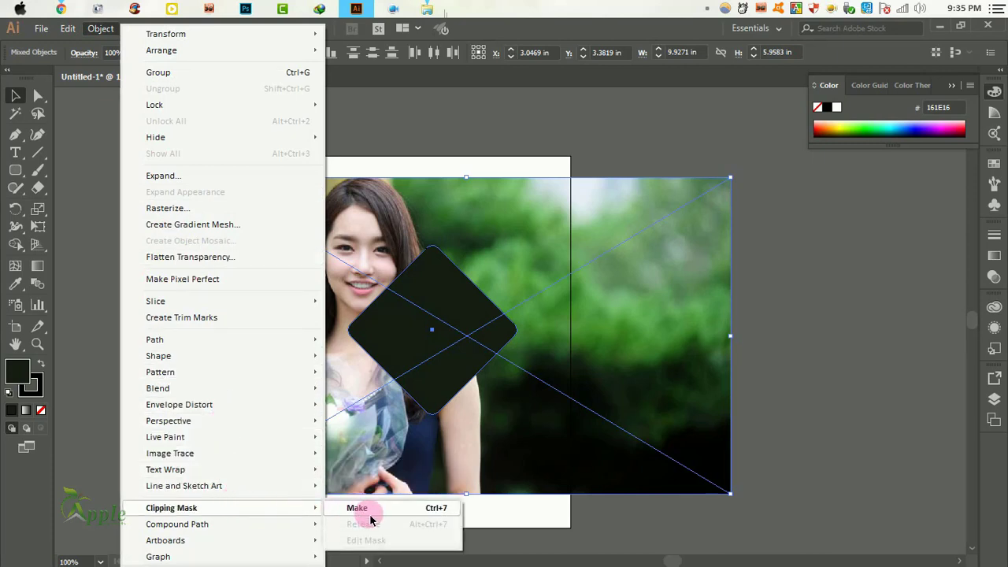
pyautogui.click(358, 508)
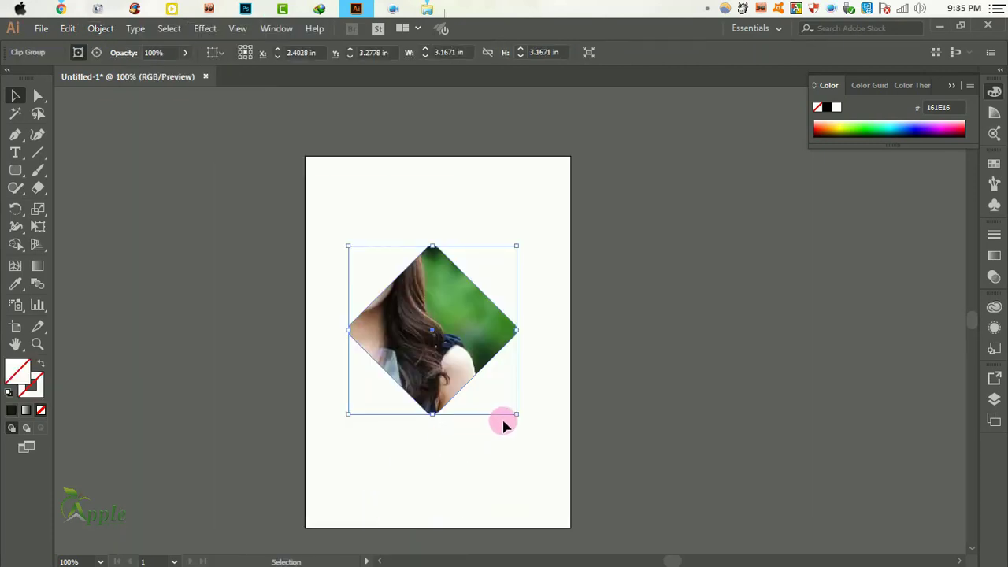
pyautogui.click(462, 332)
pyautogui.click(477, 293)
# Release the clipping mask and move the photo down and to the right
pyautogui.press('a')
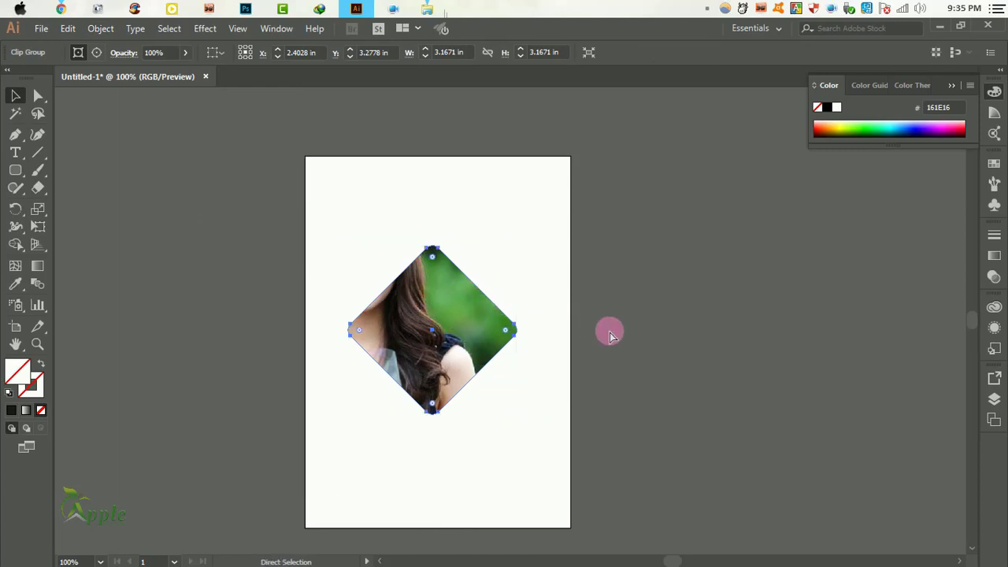
pyautogui.hotkey('ctrl', 'alt', '7')
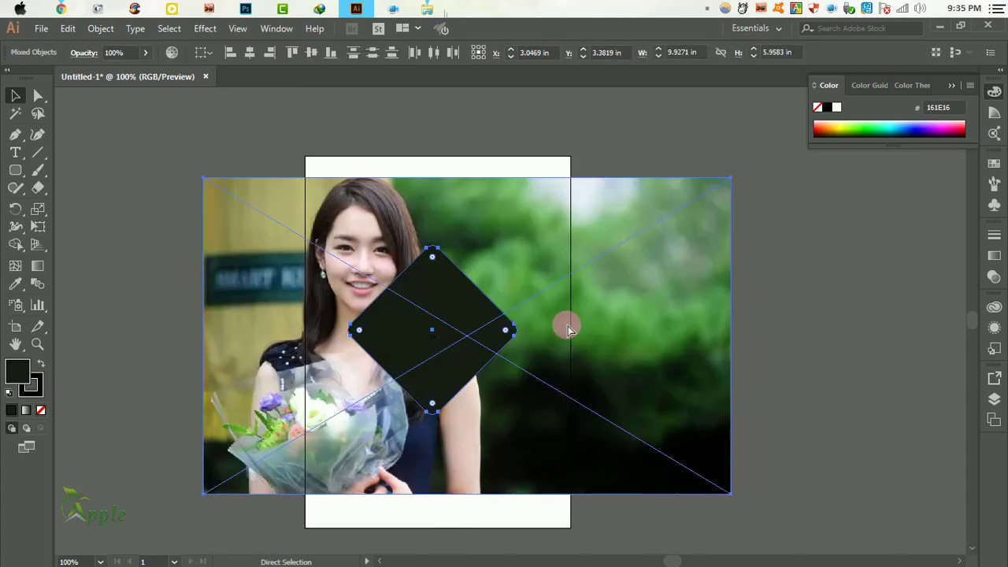
pyautogui.moveTo(493, 221); pyautogui.dragTo(604, 252)
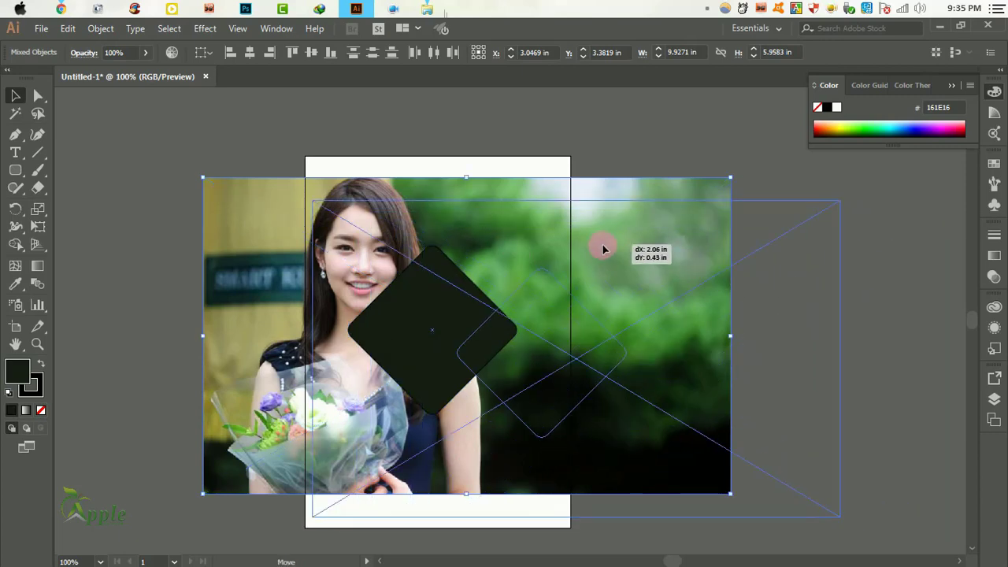
pyautogui.press('a')
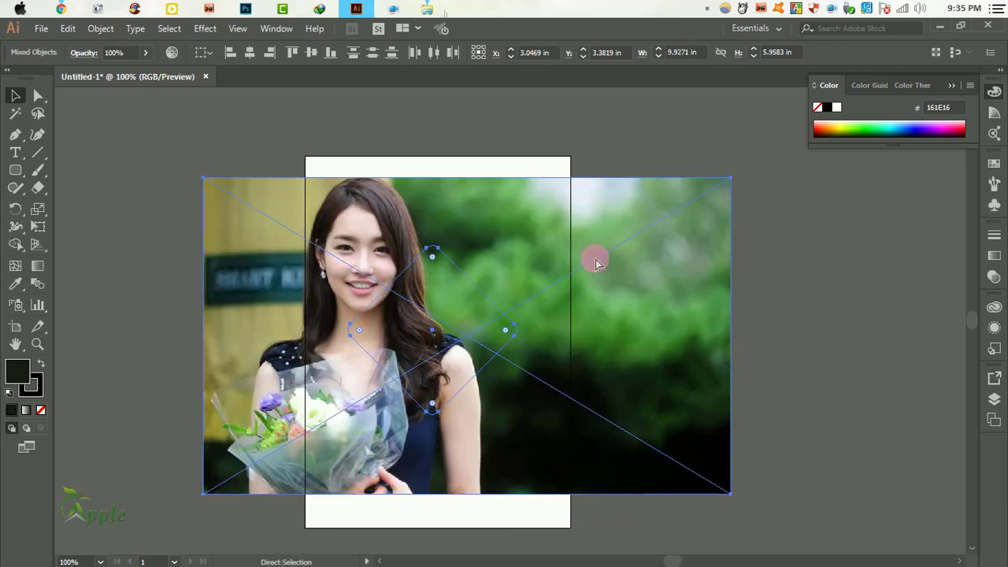
pyautogui.hotkey('ctrl', 'z')
pyautogui.moveTo(226, 175)
pyautogui.mouseDown()
pyautogui.moveTo(717, 319)
pyautogui.moveTo(558, 286)
pyautogui.mouseUp()
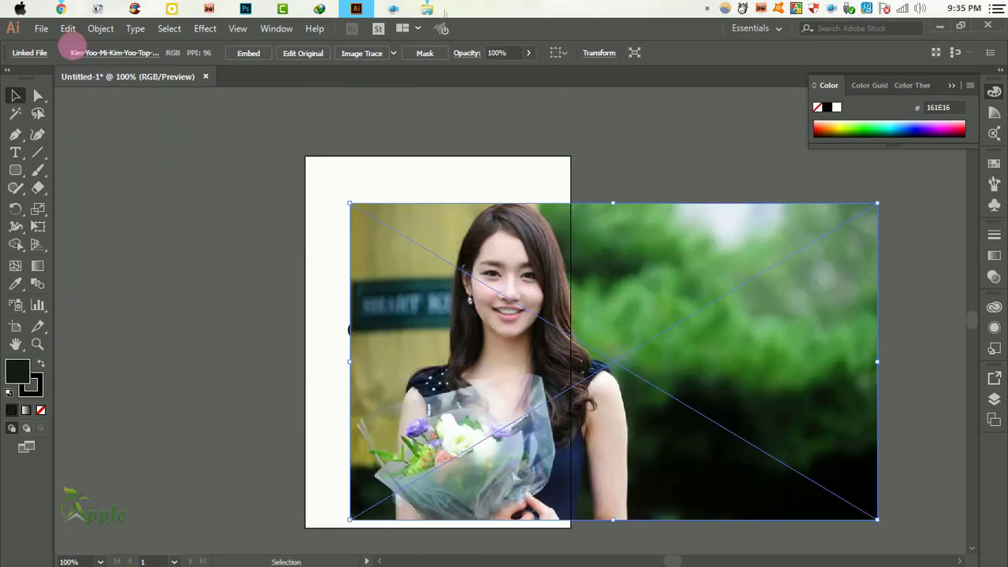
# Cut the photo and set the diamond to Draw Inside mode
pyautogui.click(68, 31)
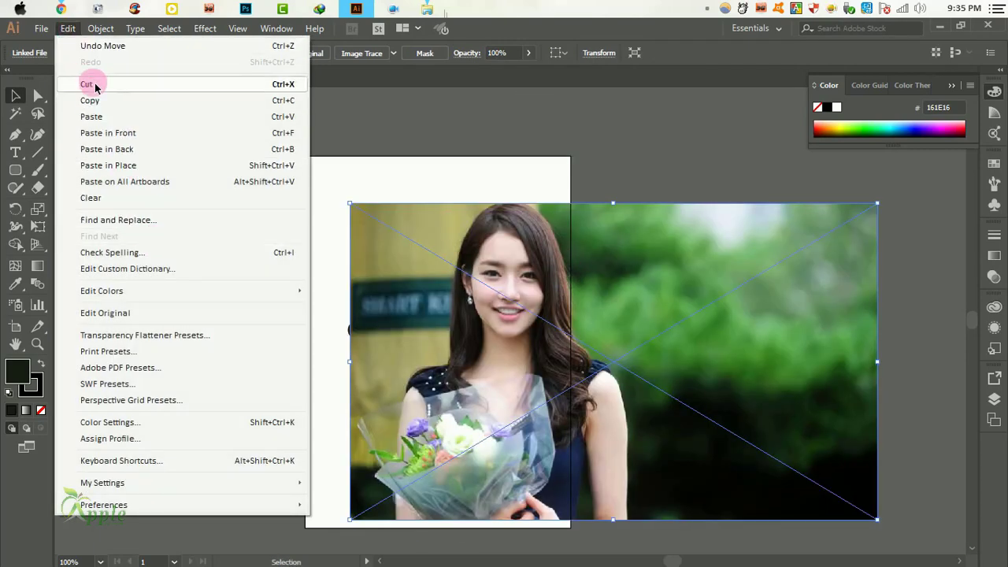
pyautogui.click(95, 85)
pyautogui.click(423, 336)
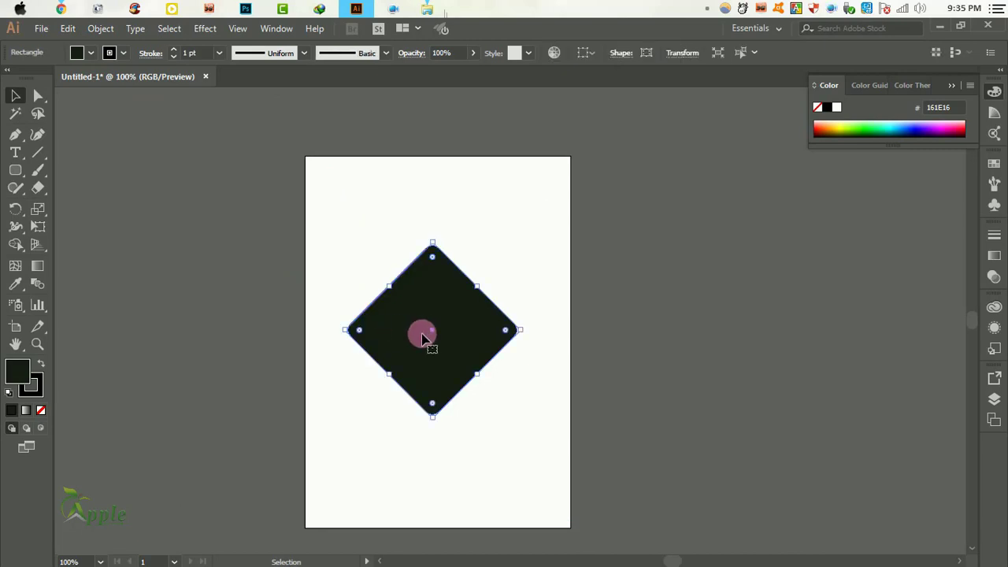
pyautogui.click(41, 430)
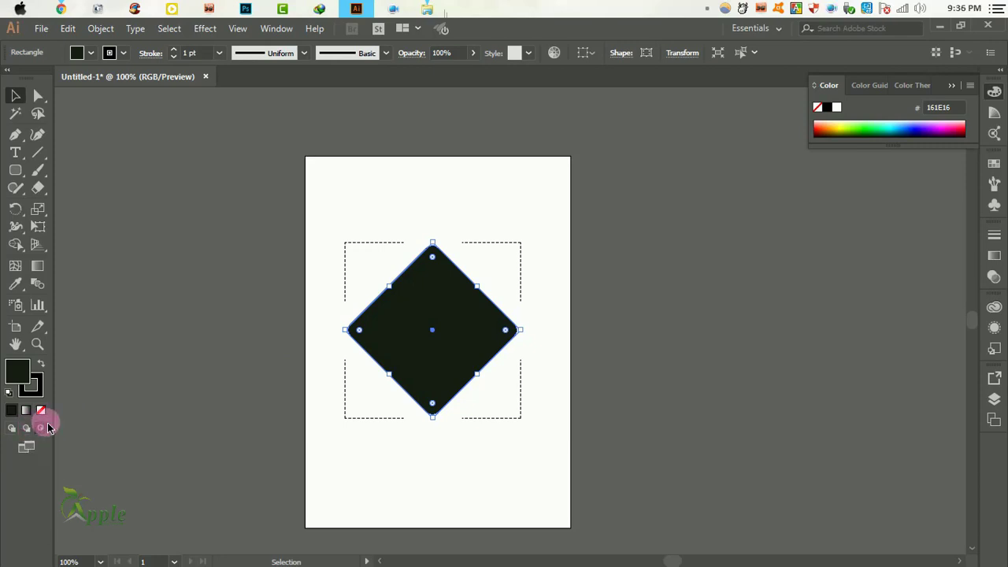
# Paste the photo in place inside the diamond, scale it down and move it up-left
pyautogui.click(68, 29)
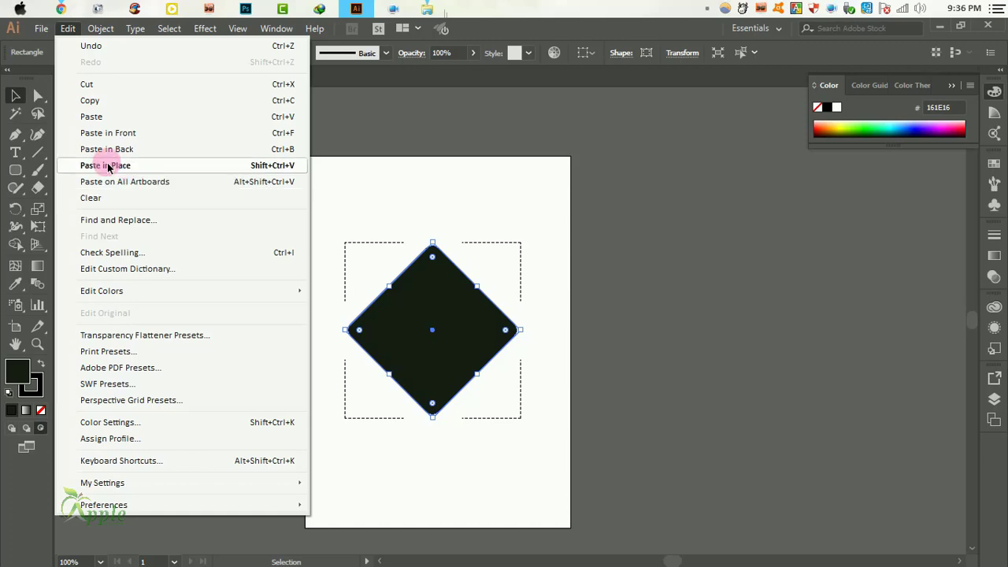
pyautogui.click(157, 173)
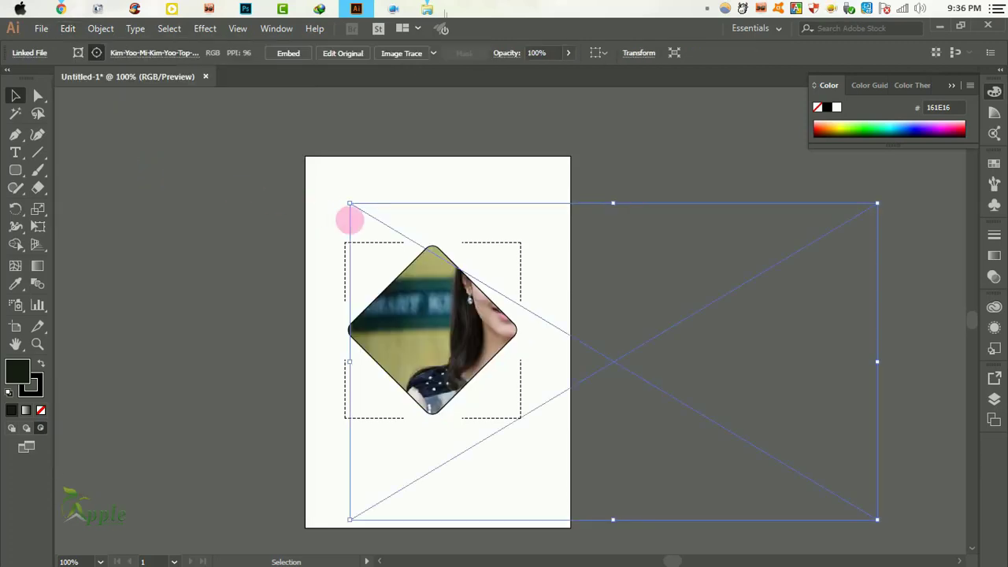
pyautogui.moveTo(878, 204); pyautogui.dragTo(699, 226)
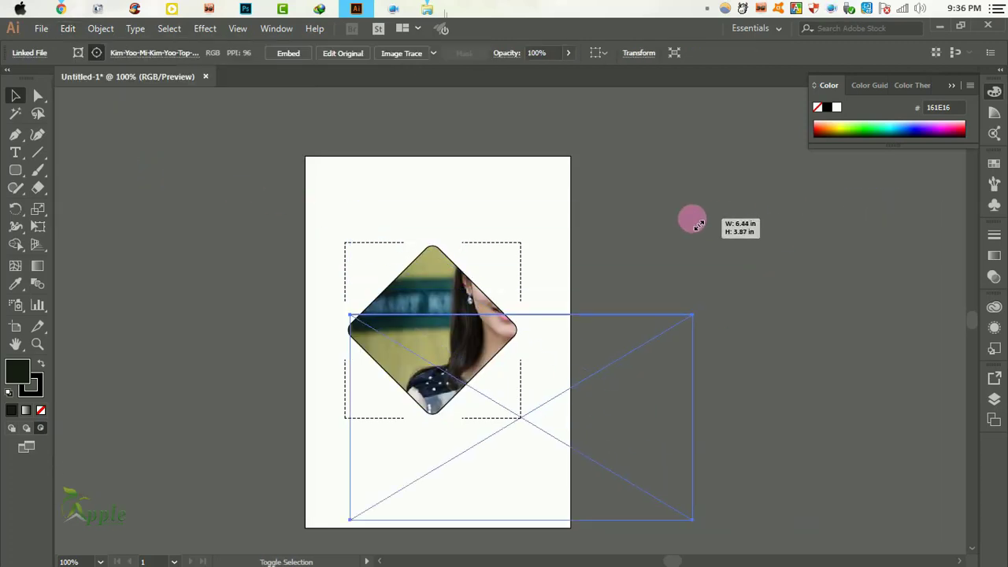
pyautogui.moveTo(512, 333); pyautogui.dragTo(496, 270)
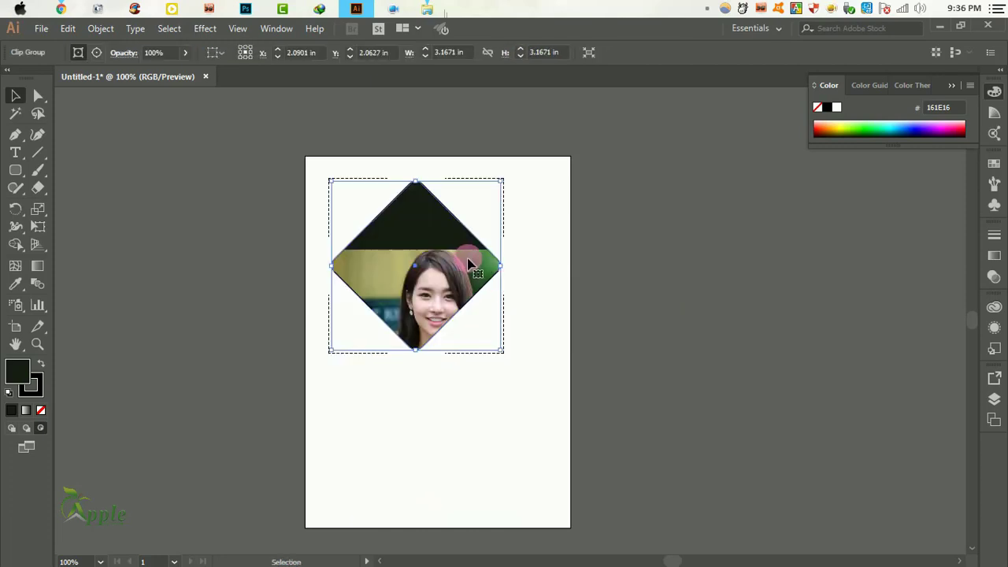
# Resize and move the photo up inside the diamond so the face shows
pyautogui.click(96, 52)
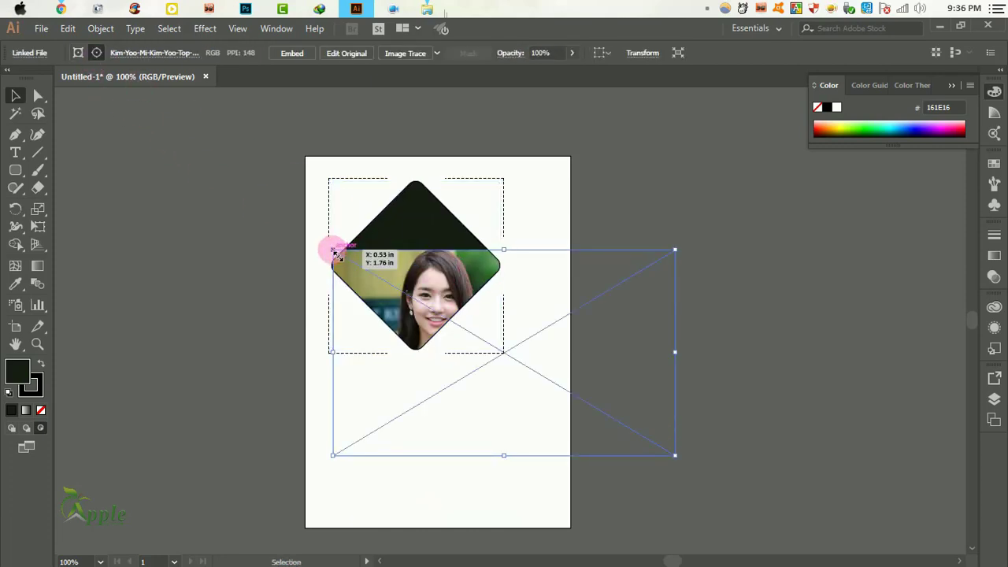
pyautogui.moveTo(334, 252); pyautogui.dragTo(303, 203)
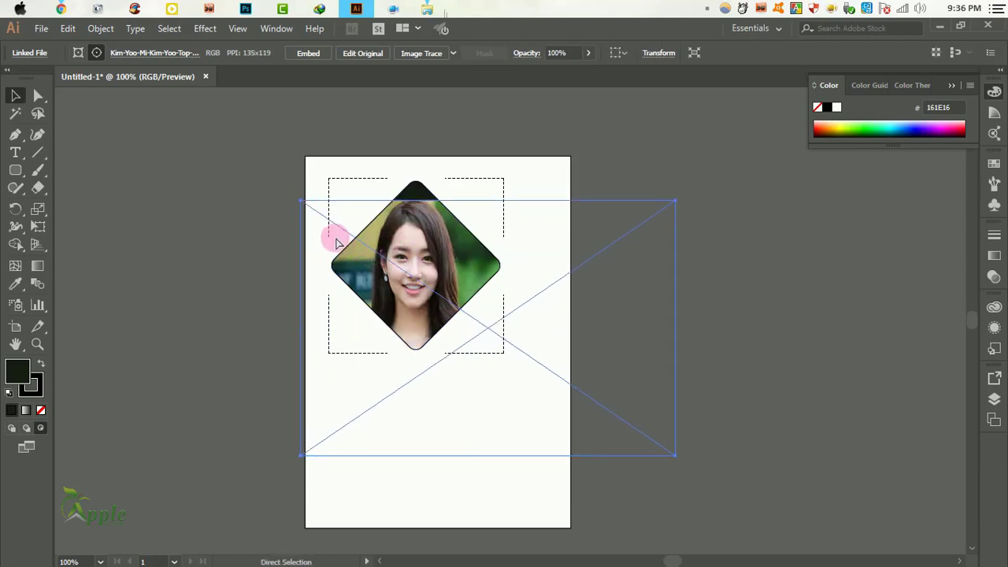
pyautogui.moveTo(303, 200); pyautogui.dragTo(309, 233)
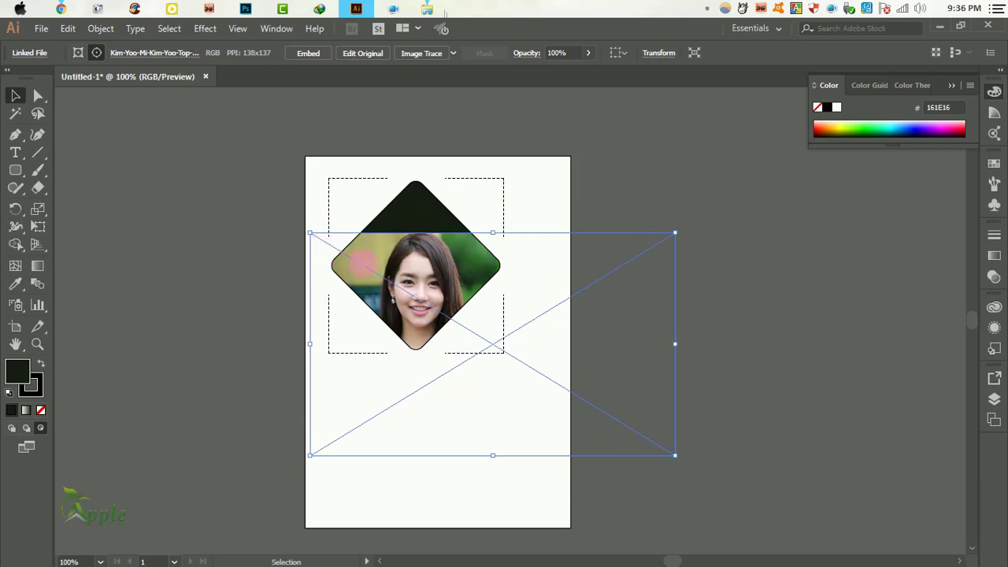
pyautogui.moveTo(331, 266); pyautogui.dragTo(315, 224)
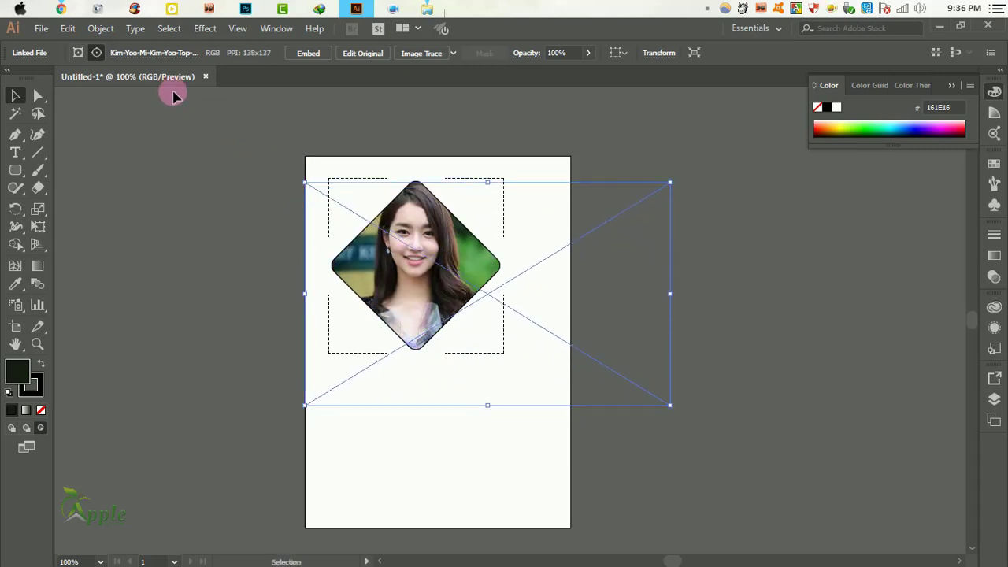
# Round the diamond's corners and move it down-right toward the artboard centre
pyautogui.click(78, 53)
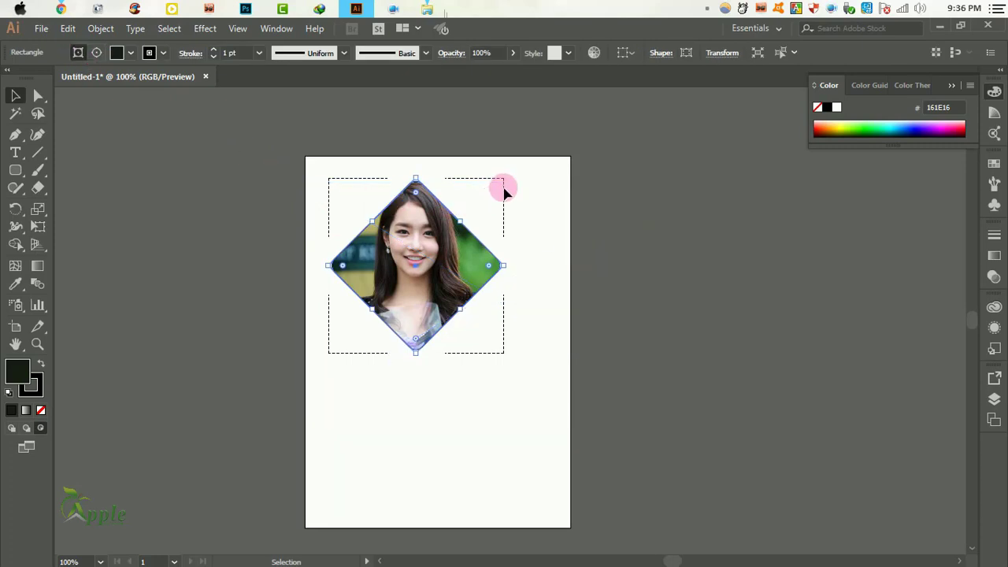
pyautogui.click(505, 268)
pyautogui.moveTo(510, 272); pyautogui.dragTo(542, 274)
pyautogui.moveTo(432, 242); pyautogui.dragTo(469, 323)
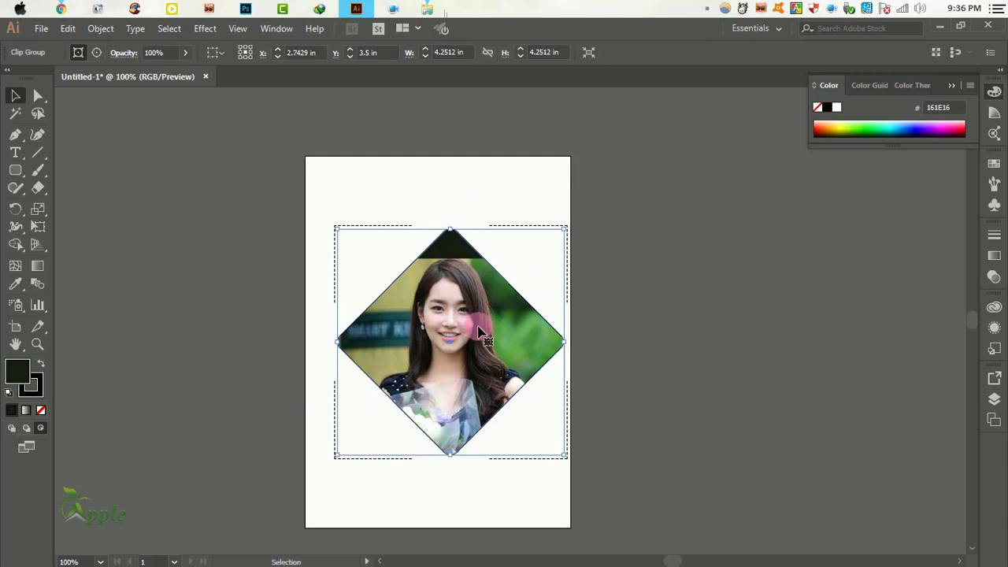
# Scale and reposition the photo inside the diamond, then delete it, leaving a plain diamond
pyautogui.click(99, 54)
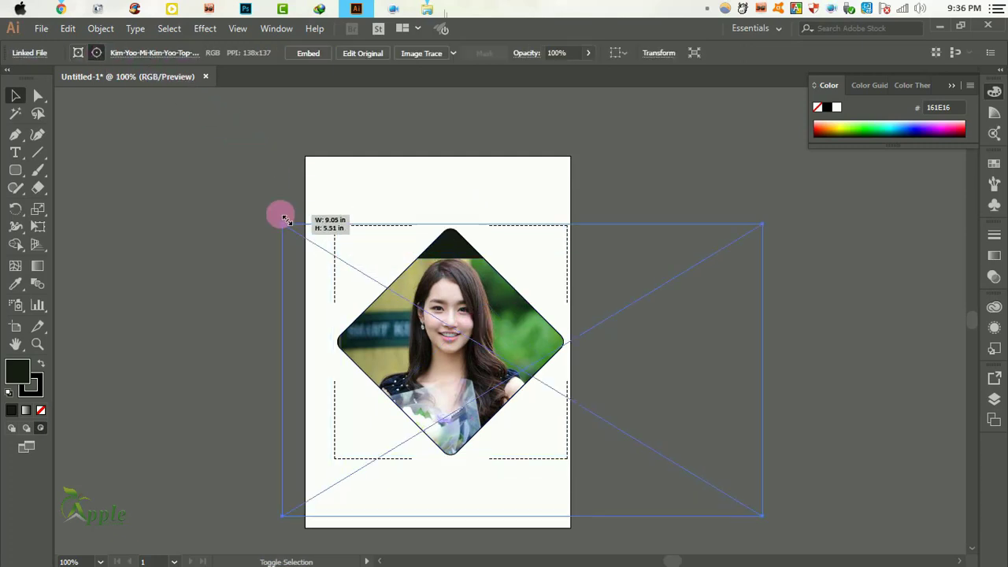
pyautogui.moveTo(344, 263)
pyautogui.mouseDown()
pyautogui.moveTo(280, 223)
pyautogui.moveTo(324, 249)
pyautogui.mouseUp()
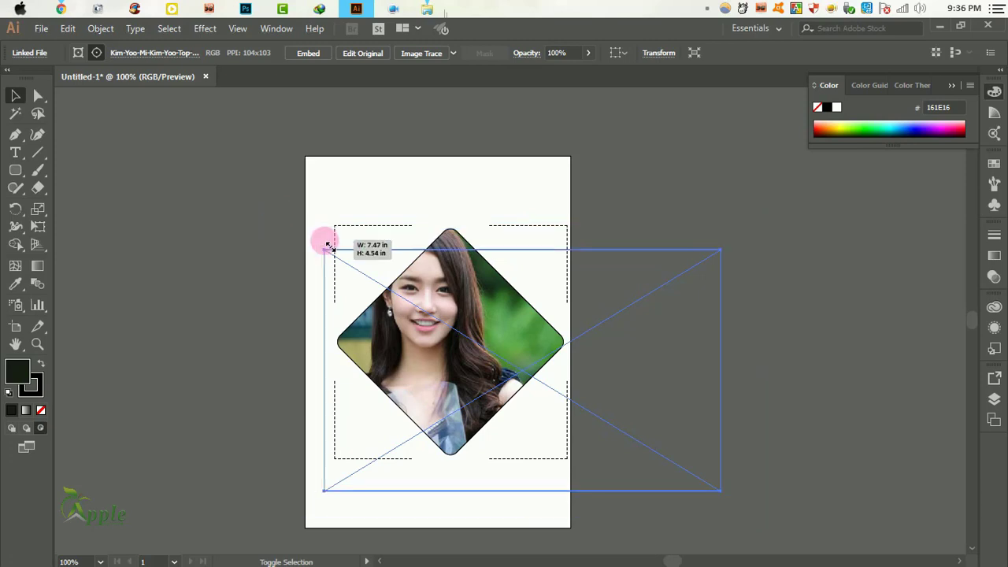
pyautogui.moveTo(380, 273); pyautogui.dragTo(379, 248)
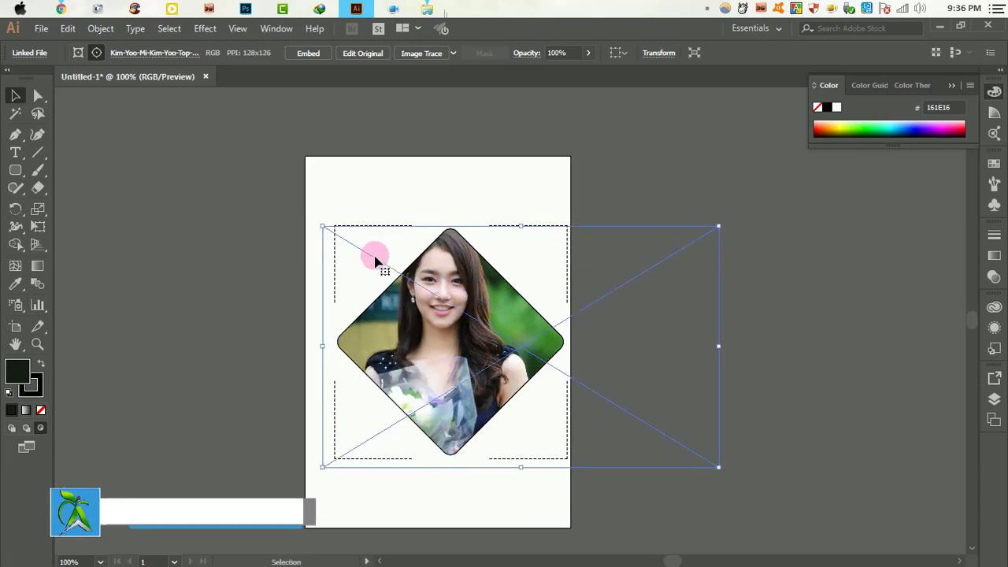
pyautogui.moveTo(378, 247); pyautogui.dragTo(375, 258)
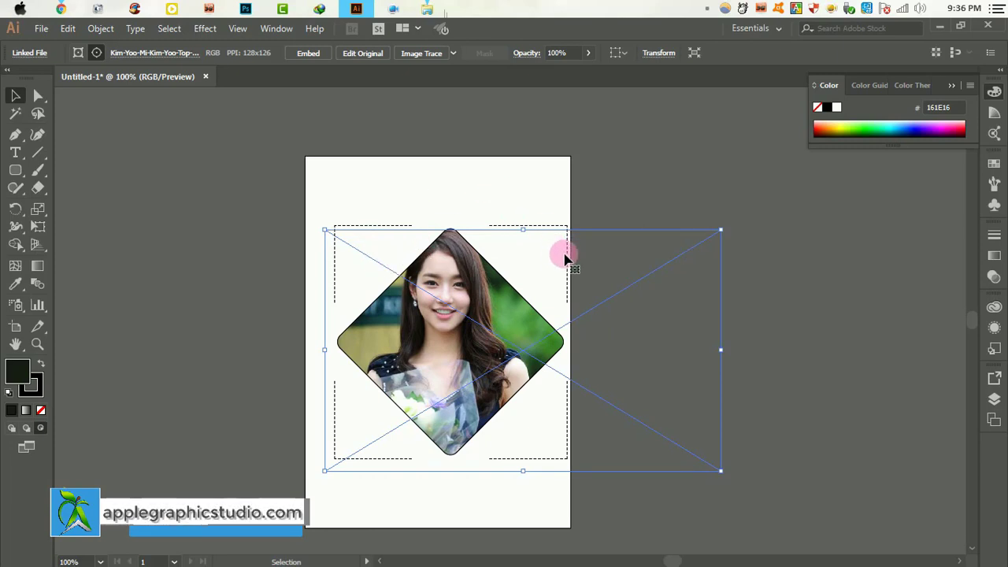
pyautogui.press('Delete')
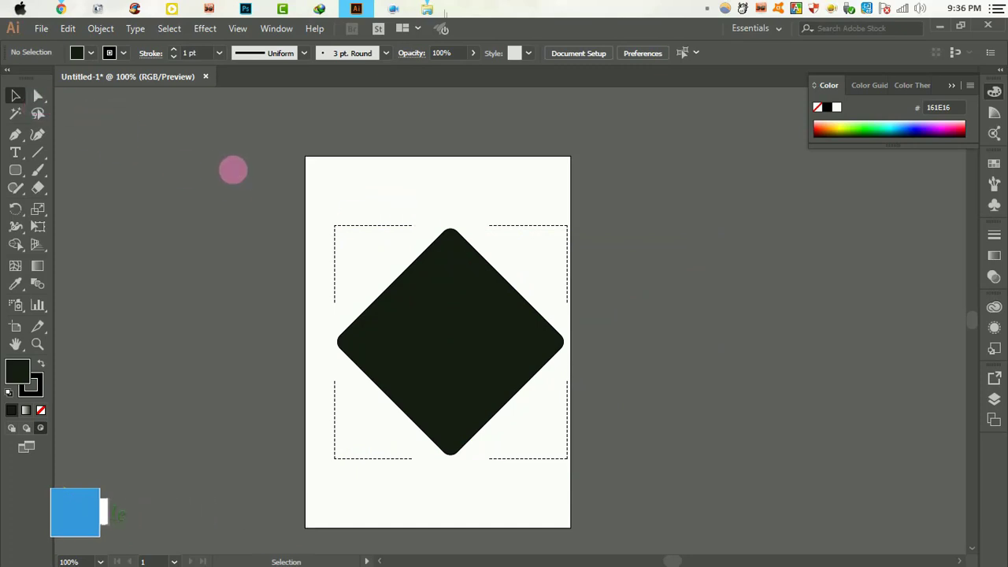
# Undo back to the plain black rounded diamond and select it
pyautogui.hotkey('ctrl', 'z')
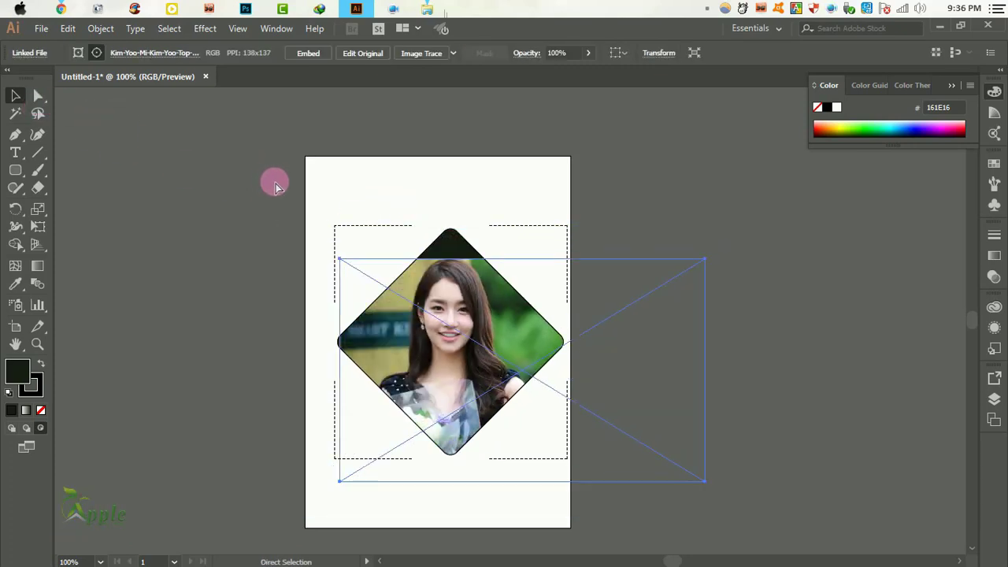
pyautogui.hotkey('ctrl', '7')
pyautogui.hotkey('ctrl', 'z')
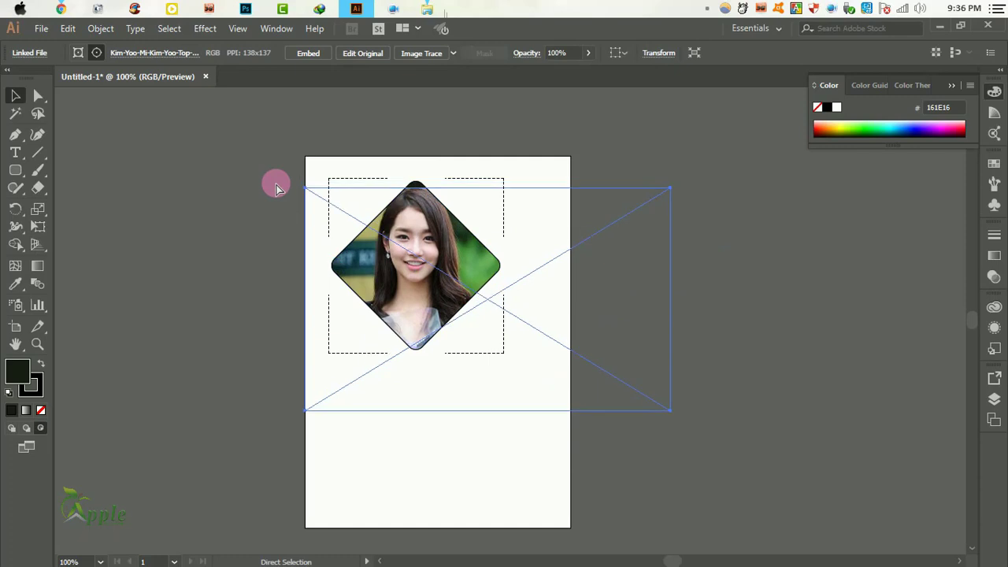
pyautogui.hotkey('ctrl', 'z')
pyautogui.hotkey('ctrl', 'z')
pyautogui.hotkey('ctrl', 'z')
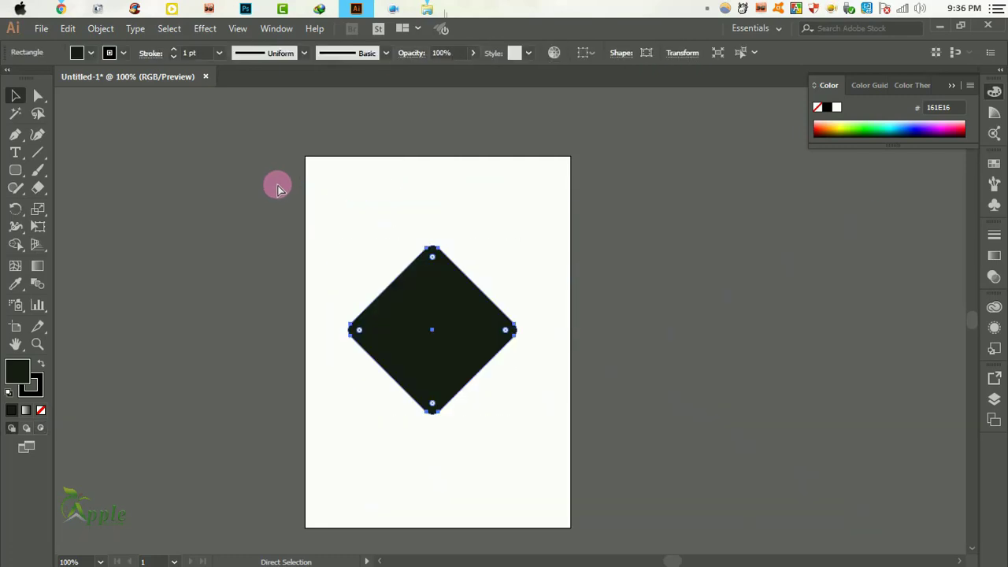
pyautogui.click(420, 291)
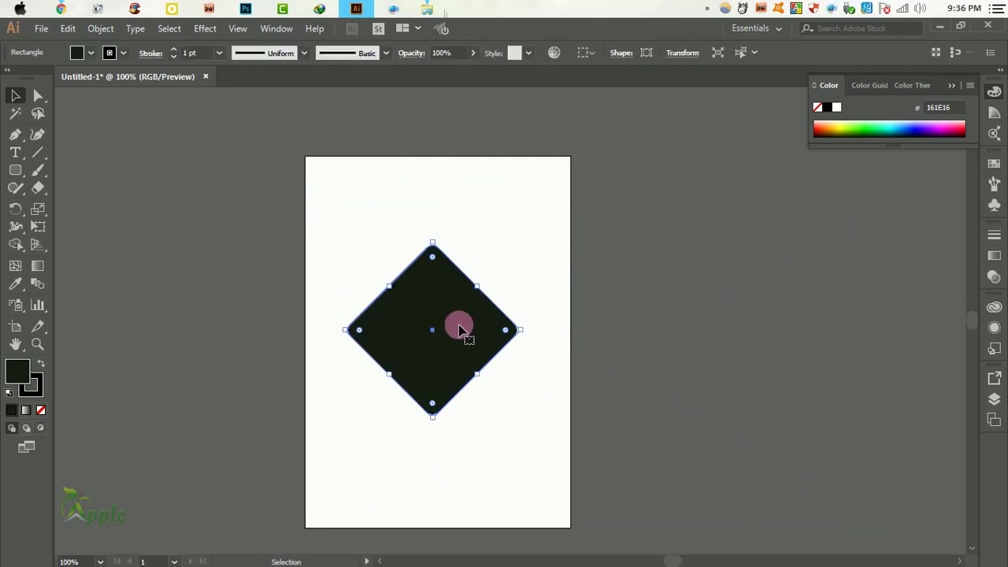
pyautogui.moveTo(460, 329); pyautogui.dragTo(454, 296)
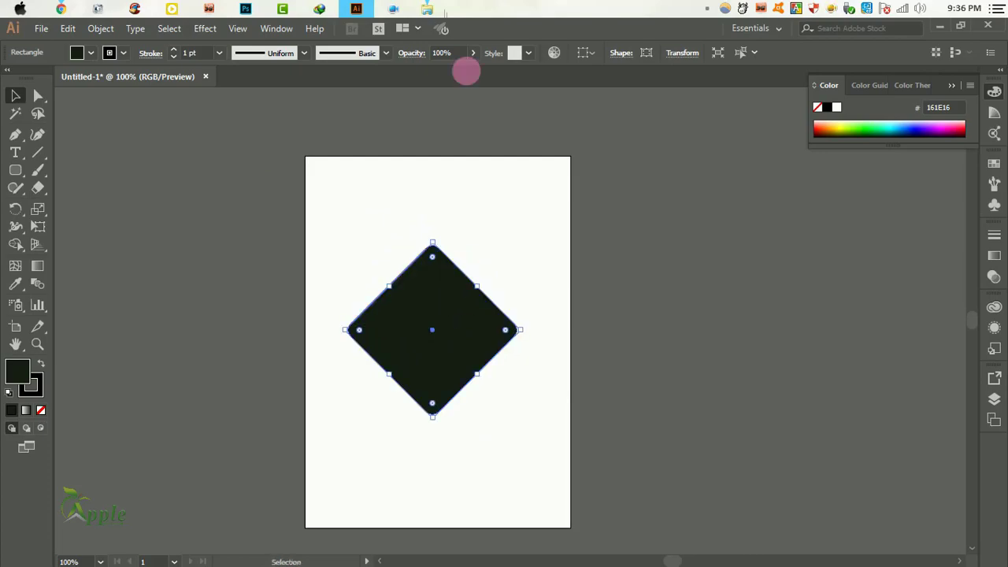
# Place the skateboard girl photo from the Beautiful Girl folder onto the artboard
pyautogui.click(427, 9)
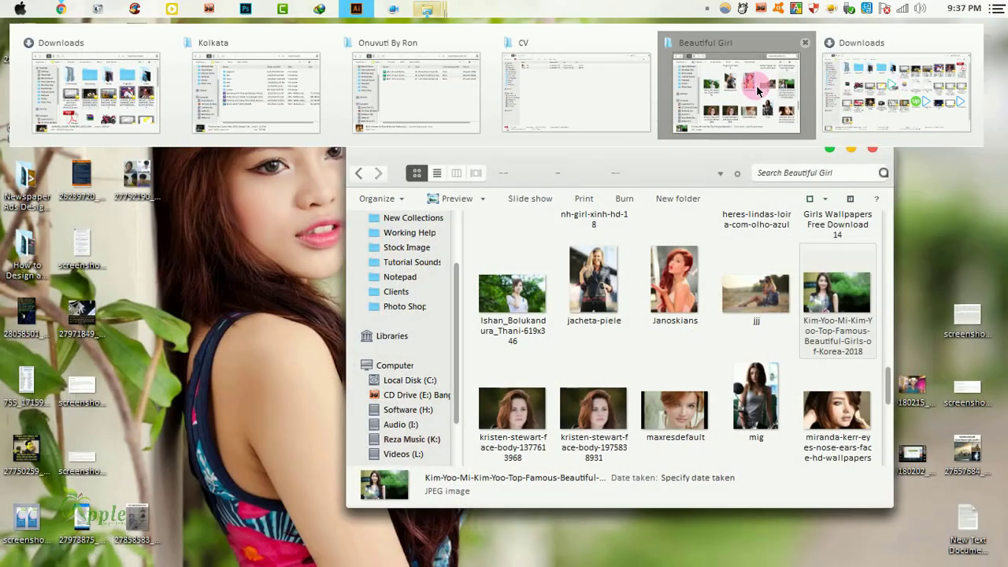
pyautogui.click(736, 91)
pyautogui.click(675, 292)
pyautogui.scroll(-2, 601, 287)
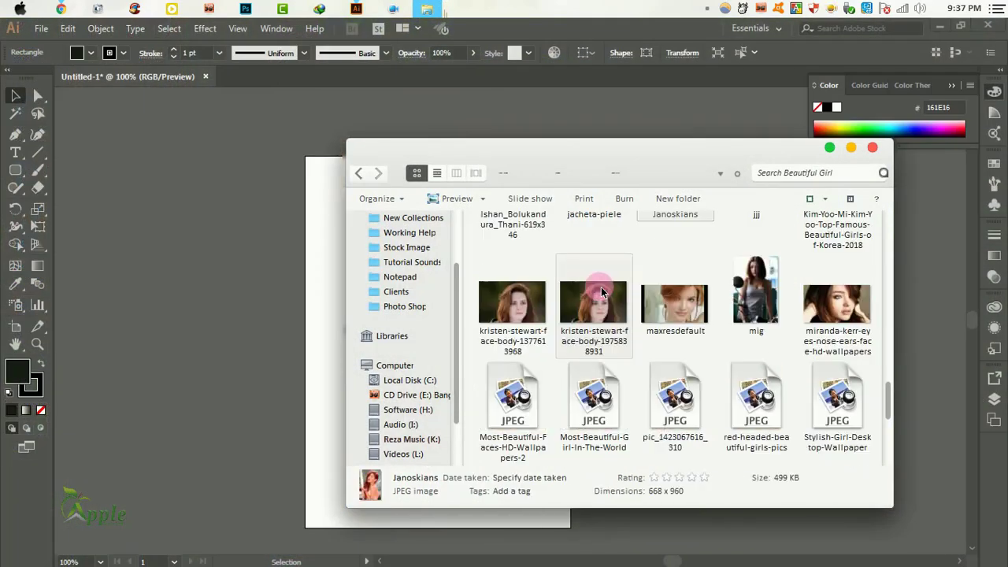
pyautogui.scroll(-1, 641, 315)
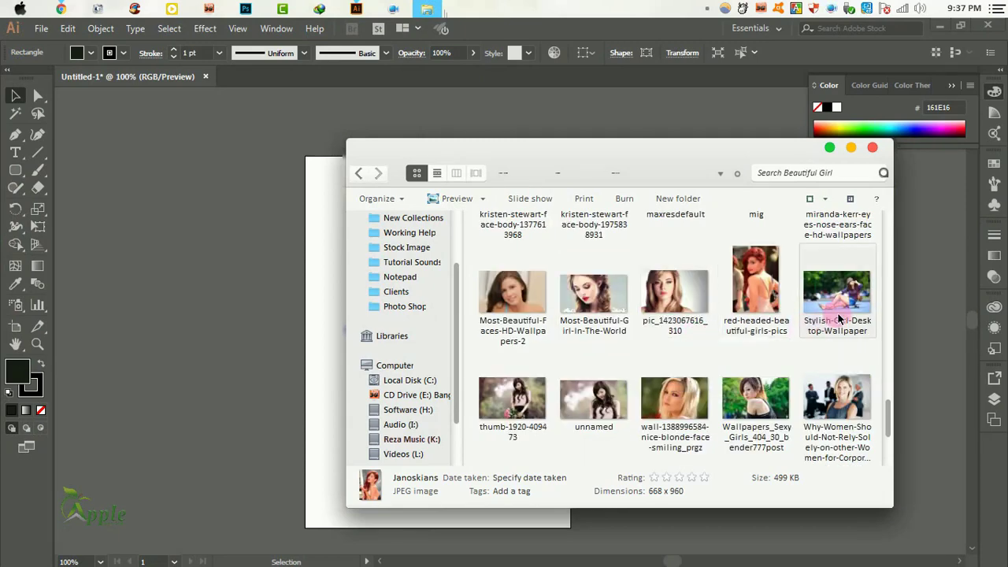
pyautogui.moveTo(839, 319); pyautogui.dragTo(289, 231)
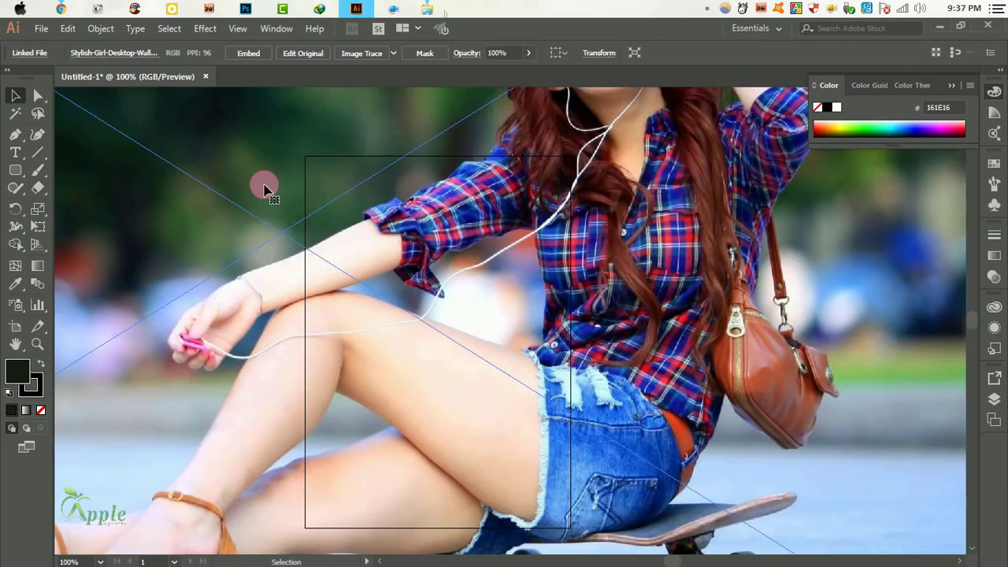
# Cut the skateboard photo, set the diamond to Draw Inside, and paste the photo in place within it
pyautogui.click(67, 30)
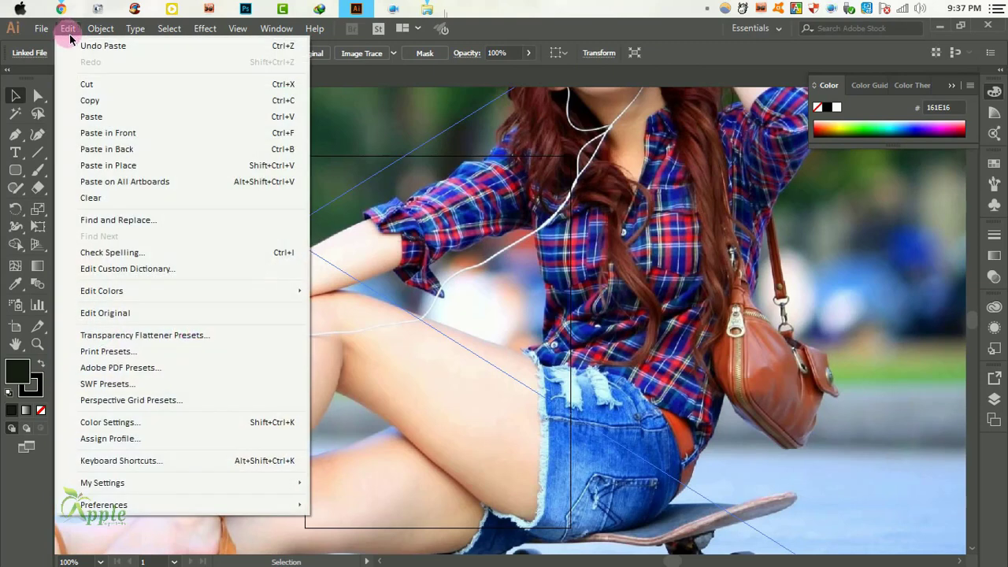
pyautogui.click(92, 85)
pyautogui.click(416, 303)
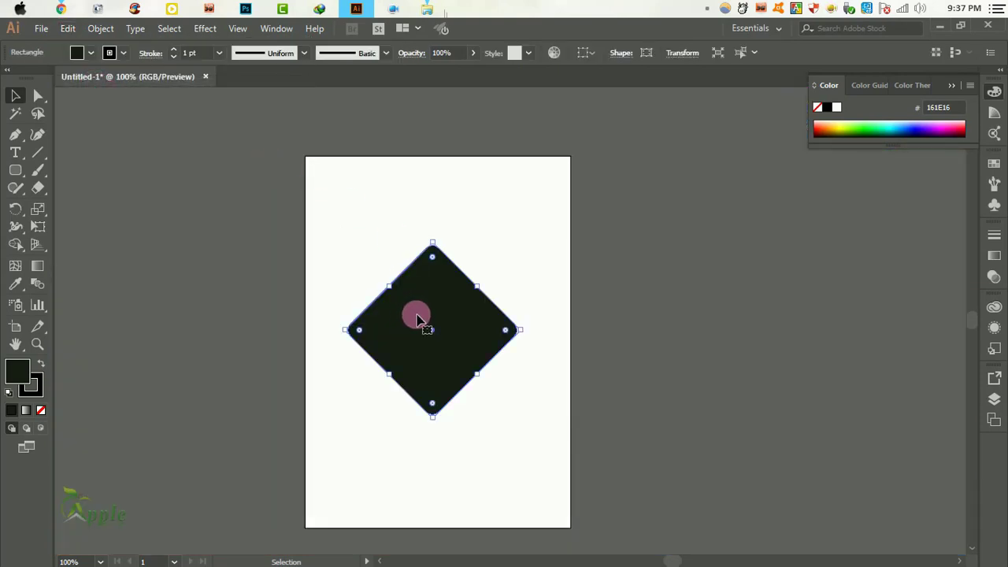
pyautogui.click(41, 430)
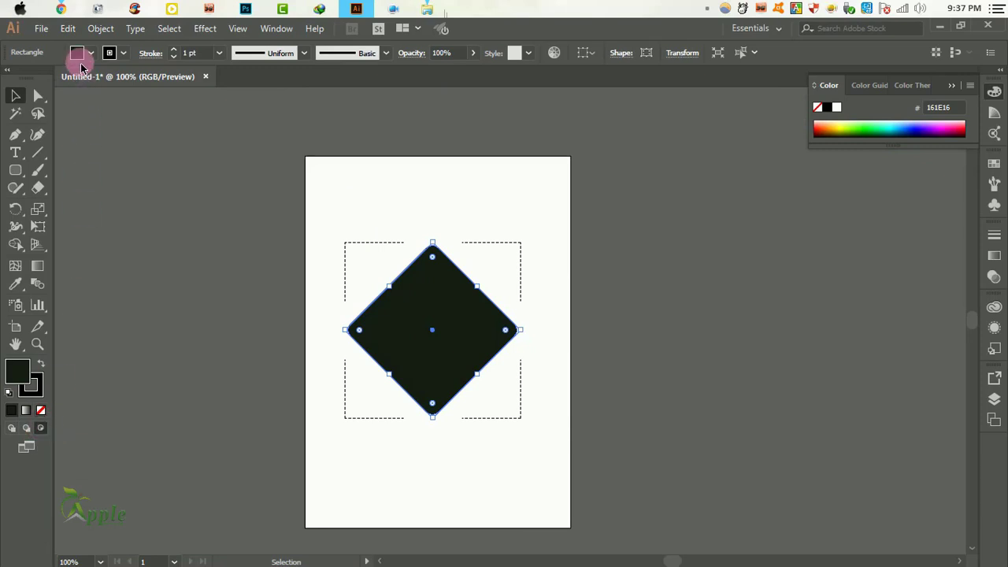
pyautogui.click(68, 28)
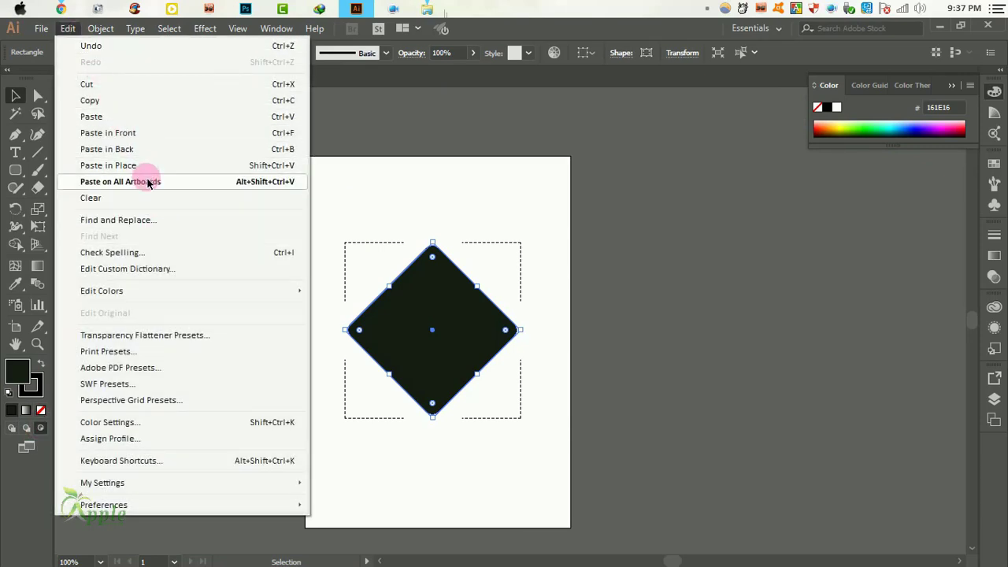
pyautogui.click(164, 168)
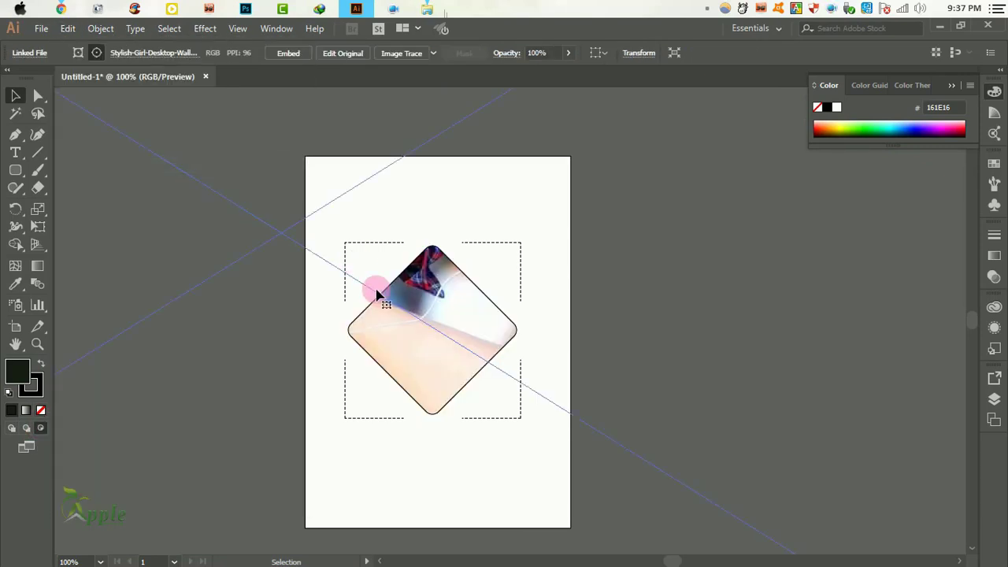
# Zoom out and shrink the photo toward the artboard inside the diamond
pyautogui.hotkey('ctrl', '-')
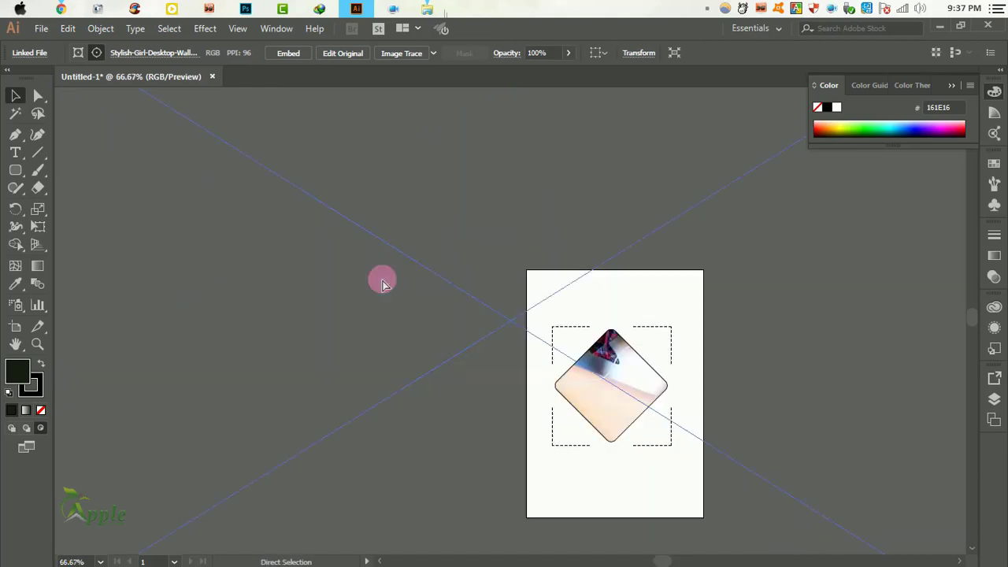
pyautogui.hotkey('ctrl', '-')
pyautogui.hotkey('ctrl', '-')
pyautogui.keyDown('shift'); pyautogui.moveTo(274, 174); pyautogui.dragTo(434, 274); pyautogui.keyUp('shift')
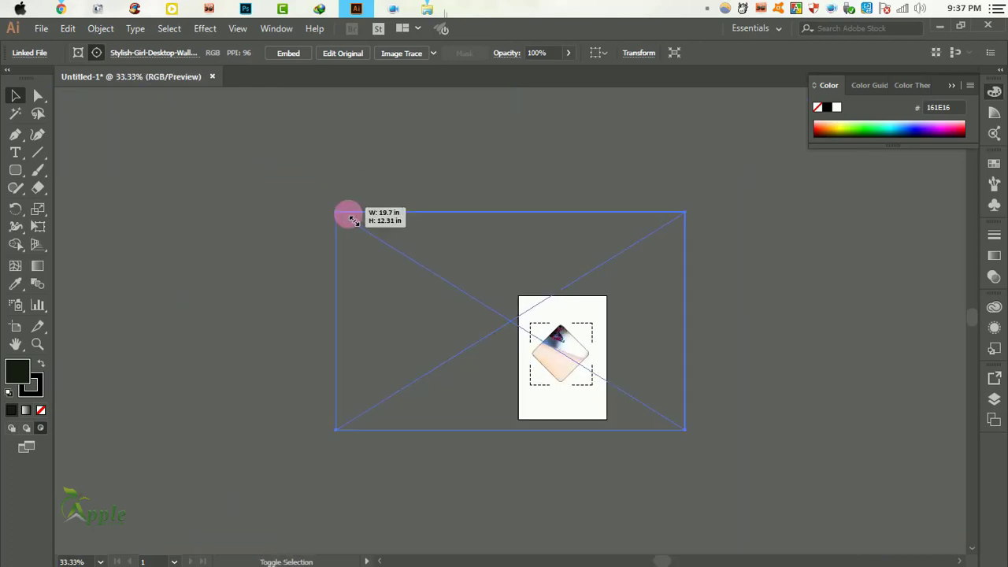
pyautogui.hotkey('ctrl', '+')
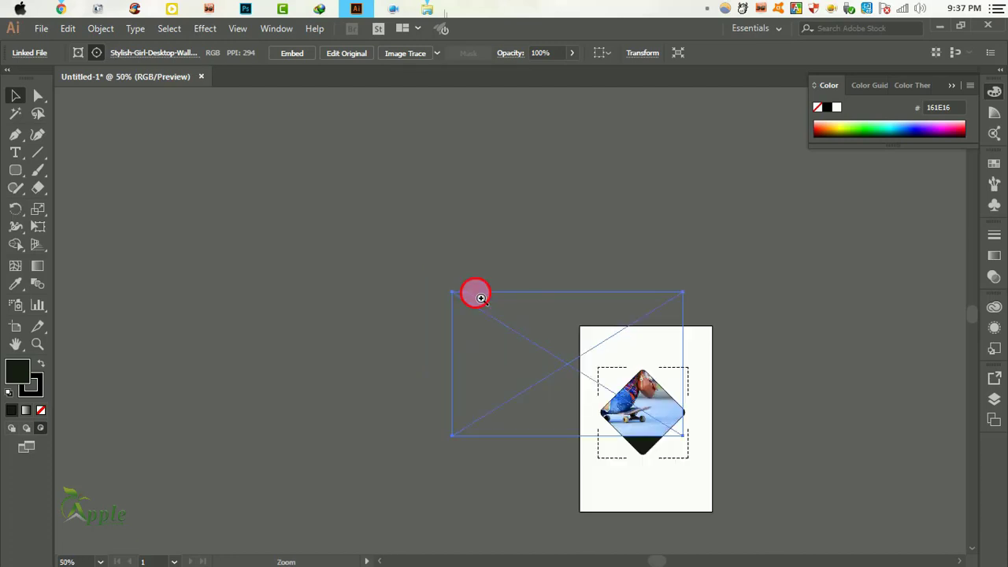
pyautogui.hotkey('ctrl', '+')
# Move and scale the photo so the smiling woman in the hat fills the diamond, then deselect
pyautogui.moveTo(651, 416)
pyautogui.mouseDown()
pyautogui.moveTo(344, 187)
pyautogui.moveTo(348, 250)
pyautogui.mouseUp()
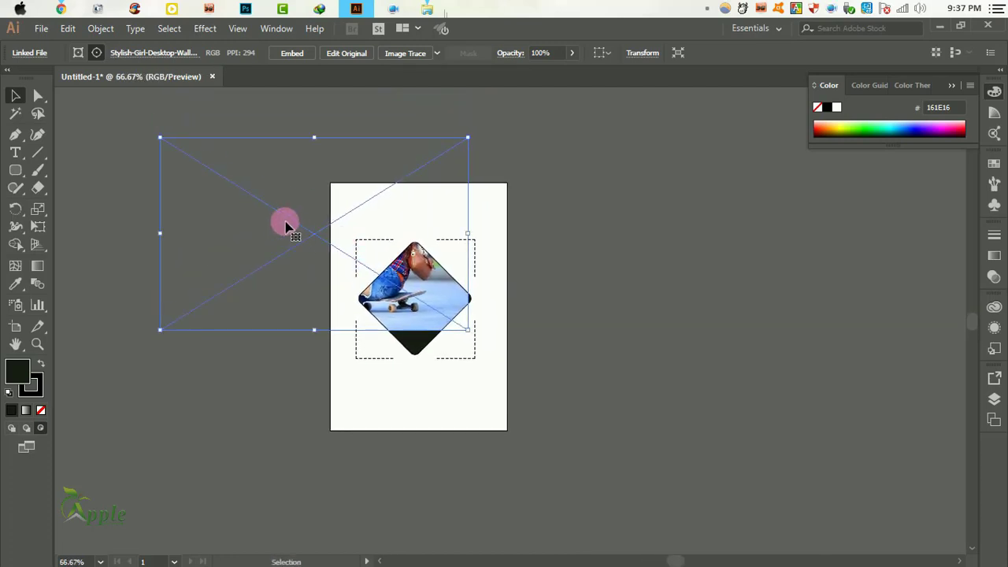
pyautogui.hotkey('ctrl', '+')
pyautogui.moveTo(481, 303); pyautogui.dragTo(333, 274)
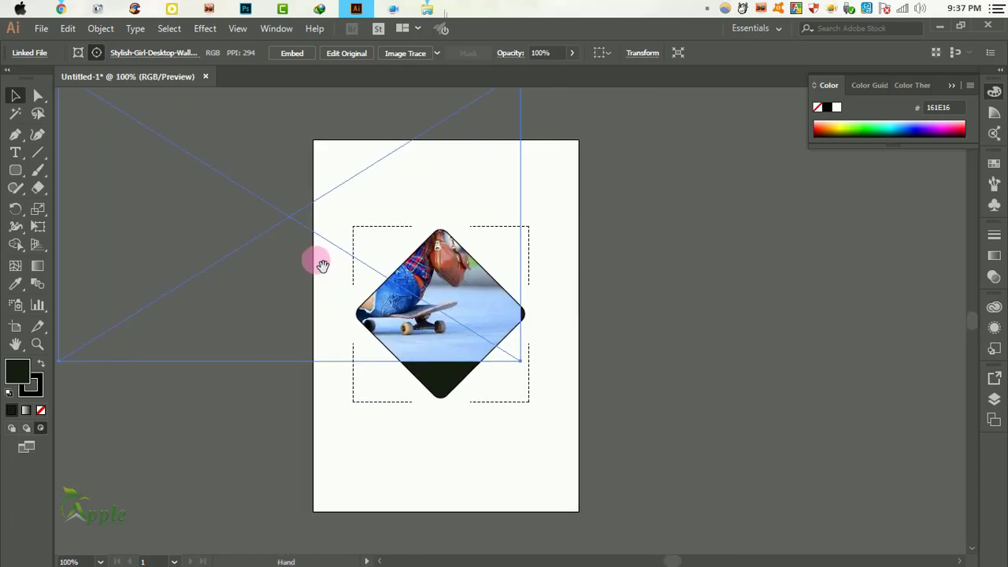
pyautogui.moveTo(250, 185); pyautogui.dragTo(446, 337)
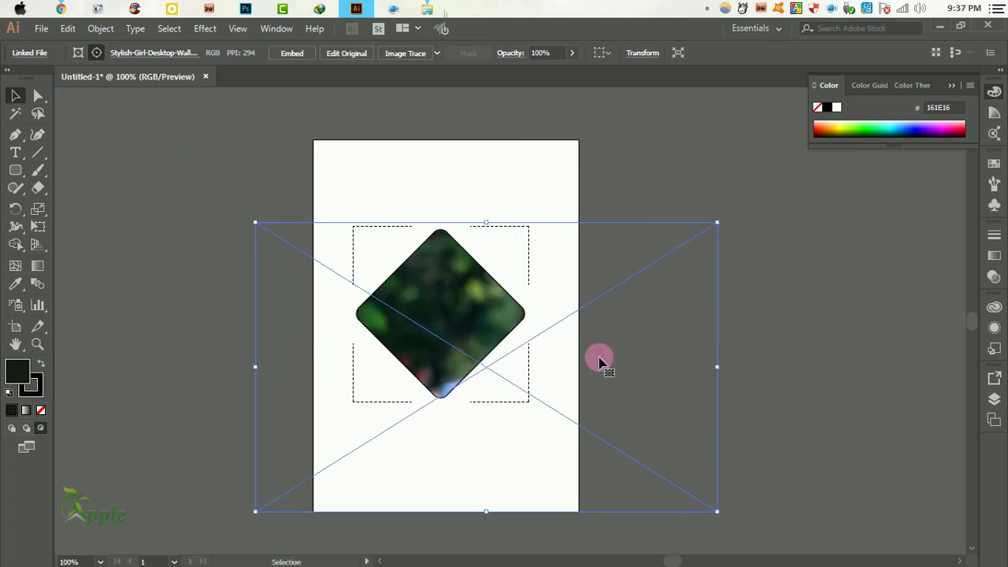
pyautogui.moveTo(447, 337); pyautogui.dragTo(500, 344)
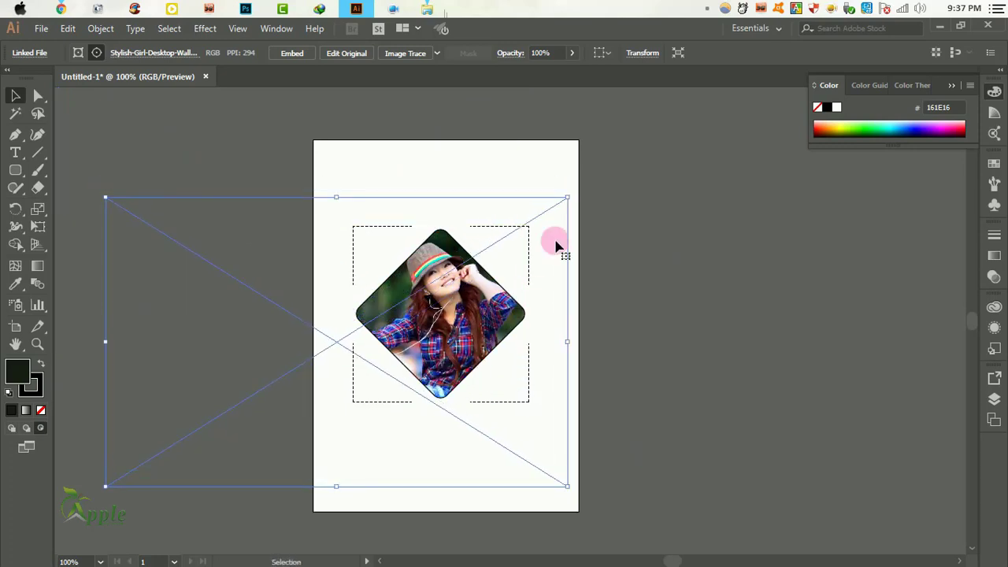
pyautogui.moveTo(568, 203); pyautogui.dragTo(544, 220)
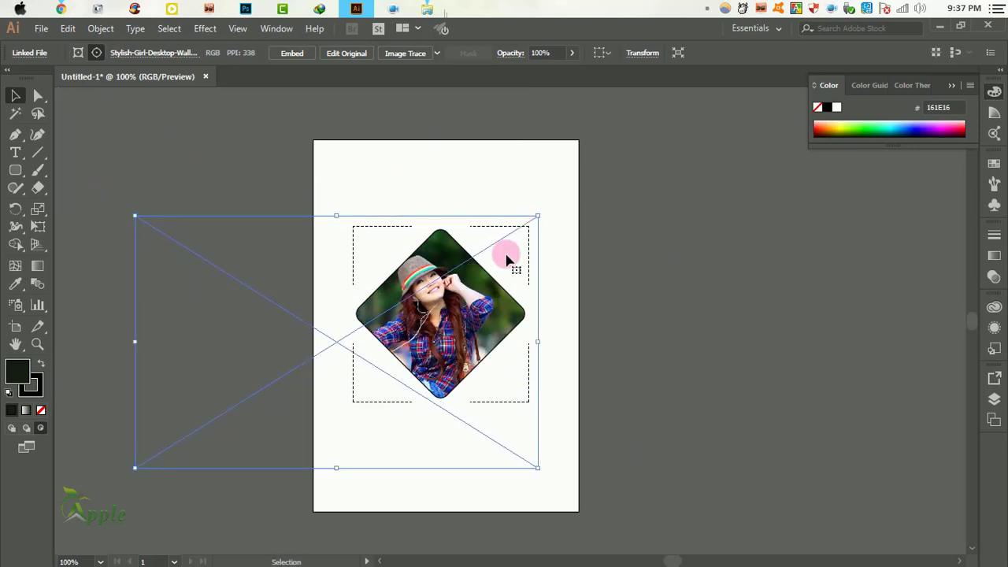
pyautogui.moveTo(507, 260); pyautogui.dragTo(521, 260)
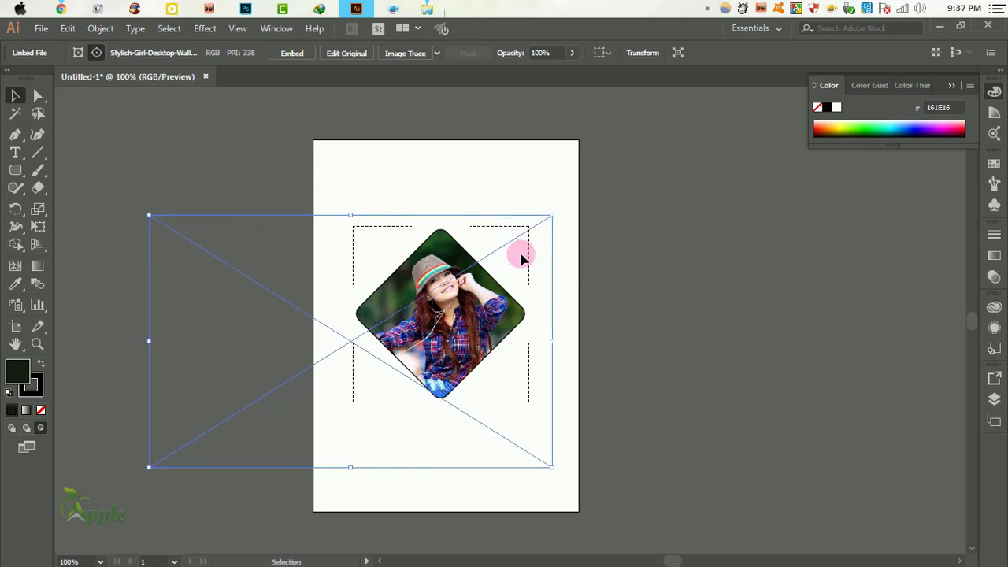
pyautogui.click(602, 246)
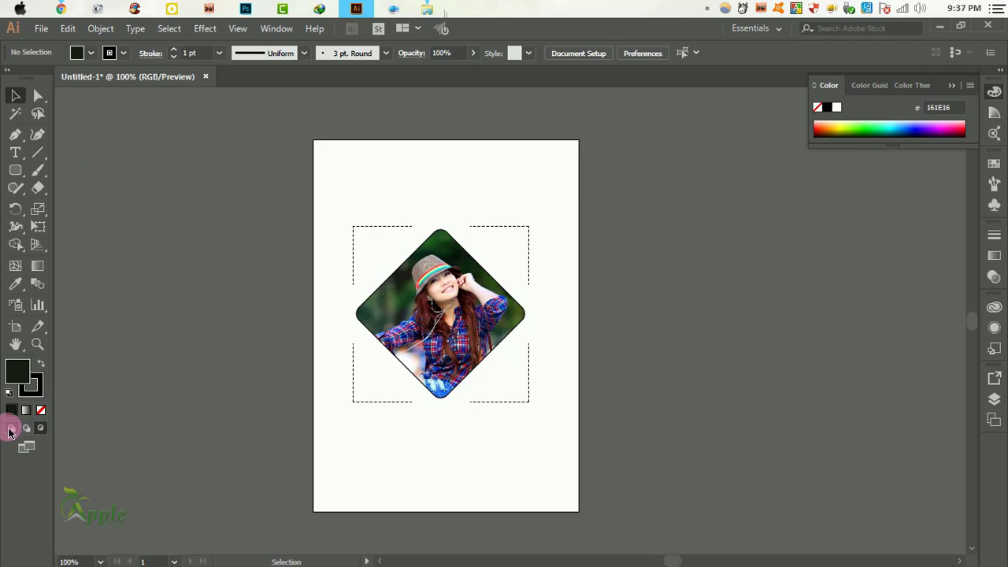
# Select the clipped photo group and swap its fill and stroke so the dark colour becomes the stroke
pyautogui.moveTo(365, 216)
pyautogui.mouseDown()
pyautogui.moveTo(550, 432)
pyautogui.moveTo(534, 406)
pyautogui.moveTo(540, 417)
pyautogui.mouseUp()
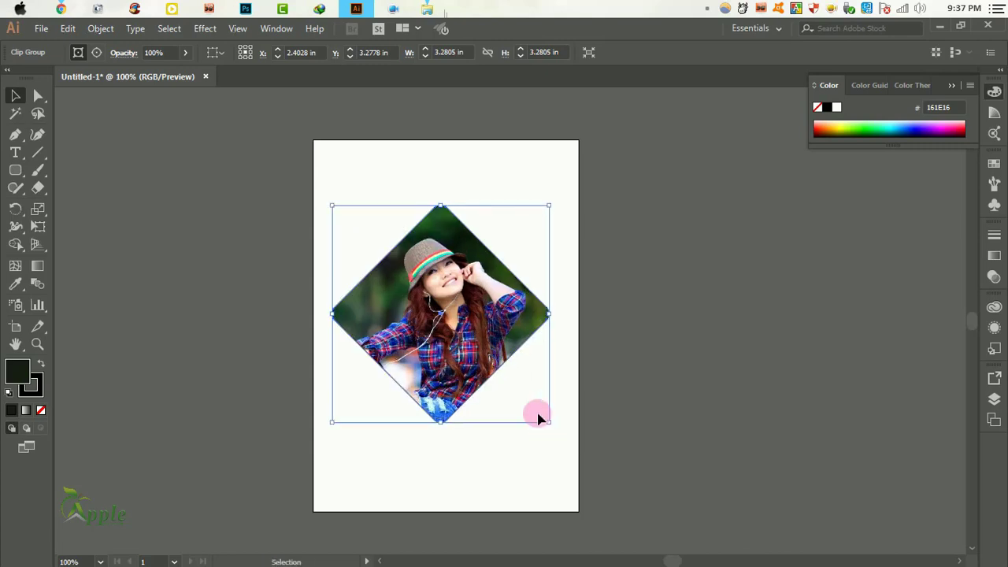
pyautogui.click(48, 372)
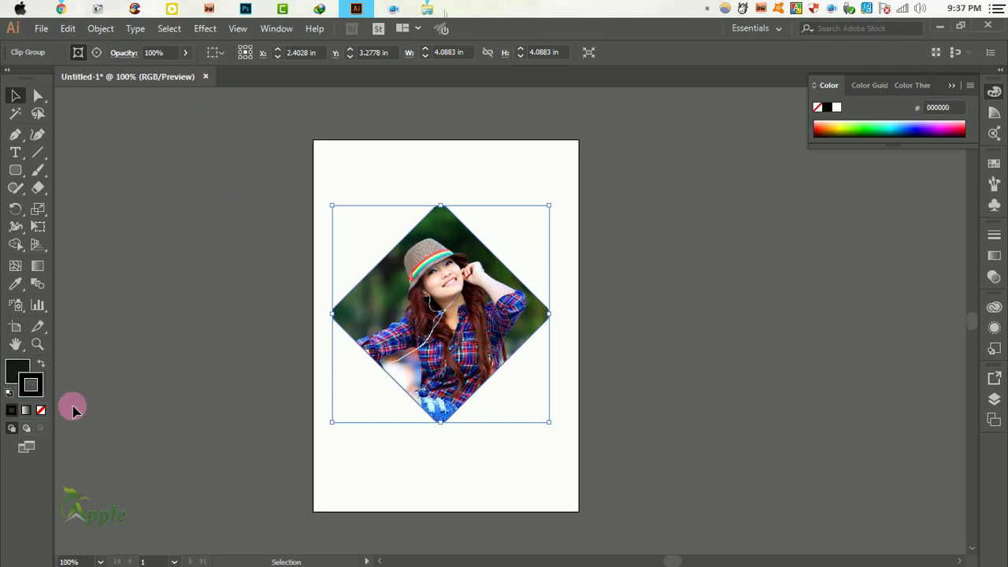
# Set the photo diamond's stroke colour to dark green 015E01 in the Color Picker
pyautogui.doubleClick(41, 385)
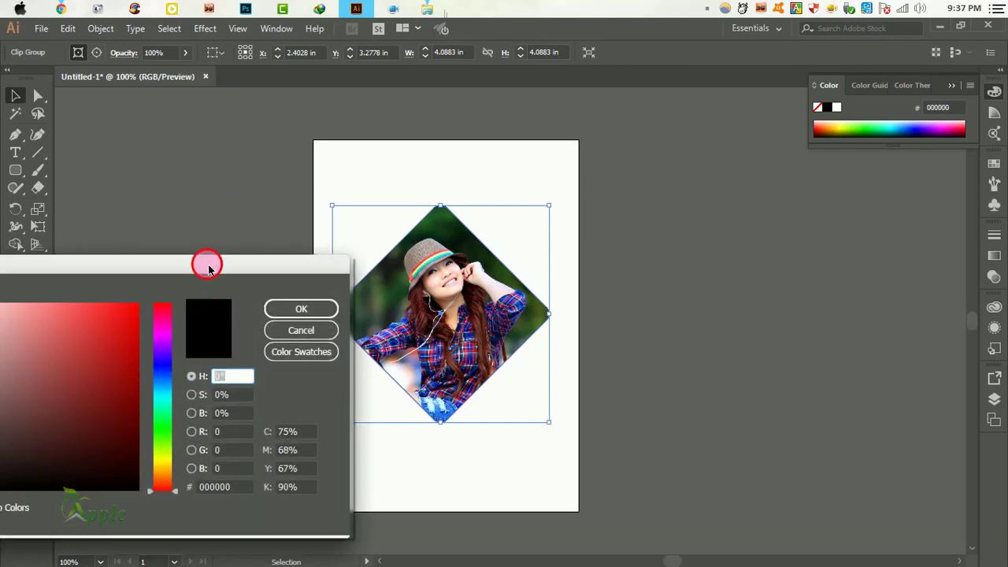
pyautogui.moveTo(209, 268); pyautogui.dragTo(748, 286)
pyautogui.moveTo(696, 433); pyautogui.dragTo(708, 455)
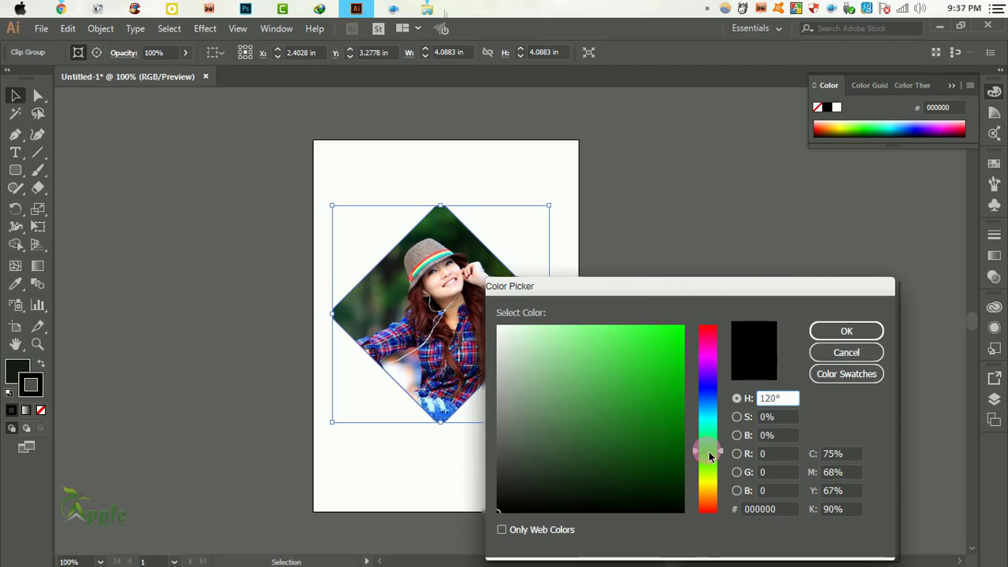
pyautogui.click(685, 443)
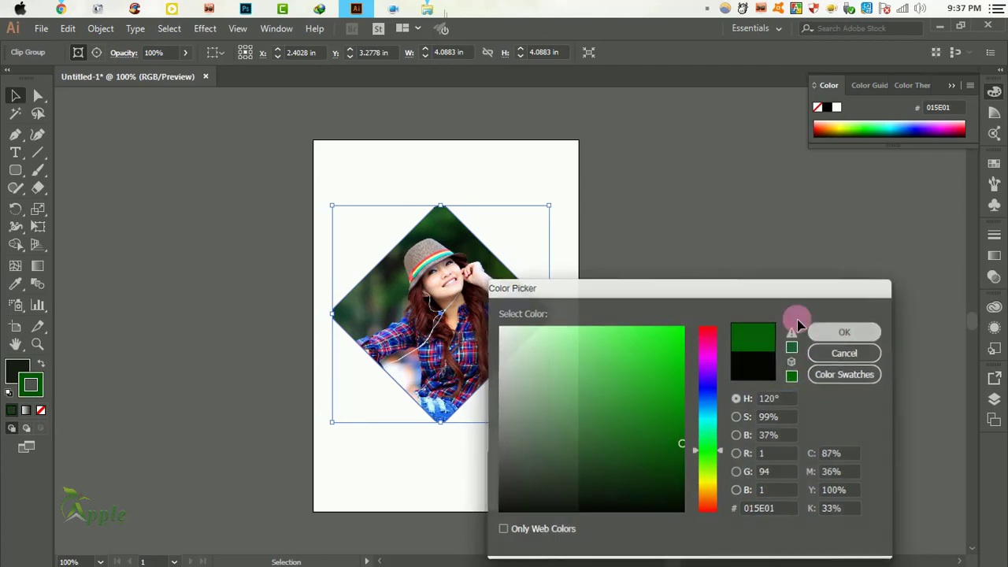
pyautogui.click(840, 332)
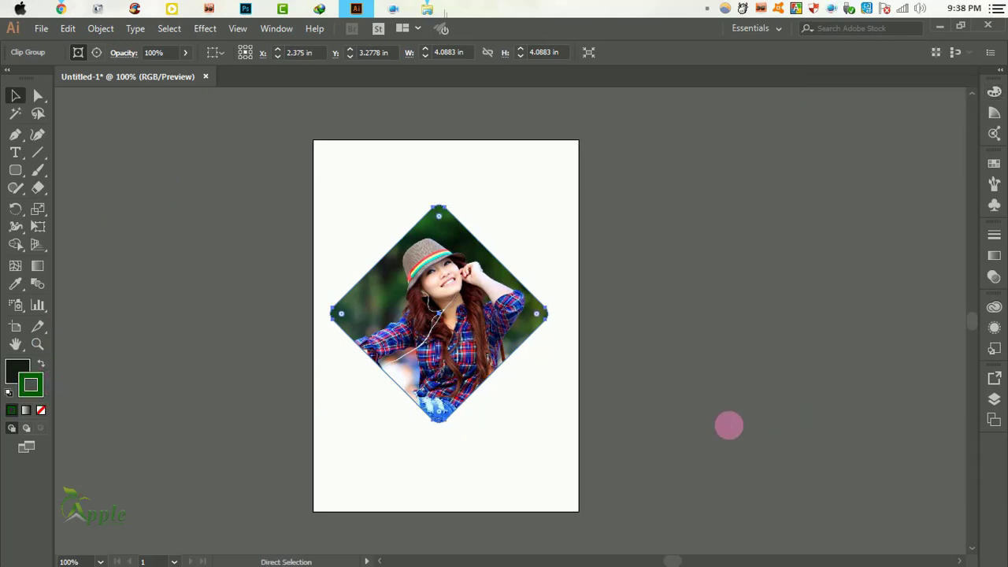
# Set the diamond photo's stroke weight to 5 pt in the Stroke panel
pyautogui.press('v')
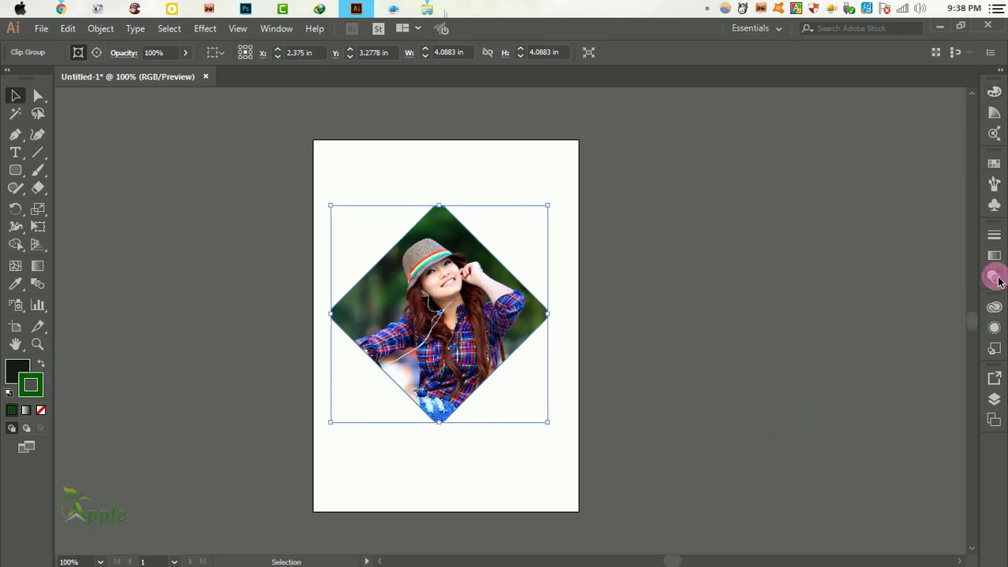
pyautogui.click(994, 276)
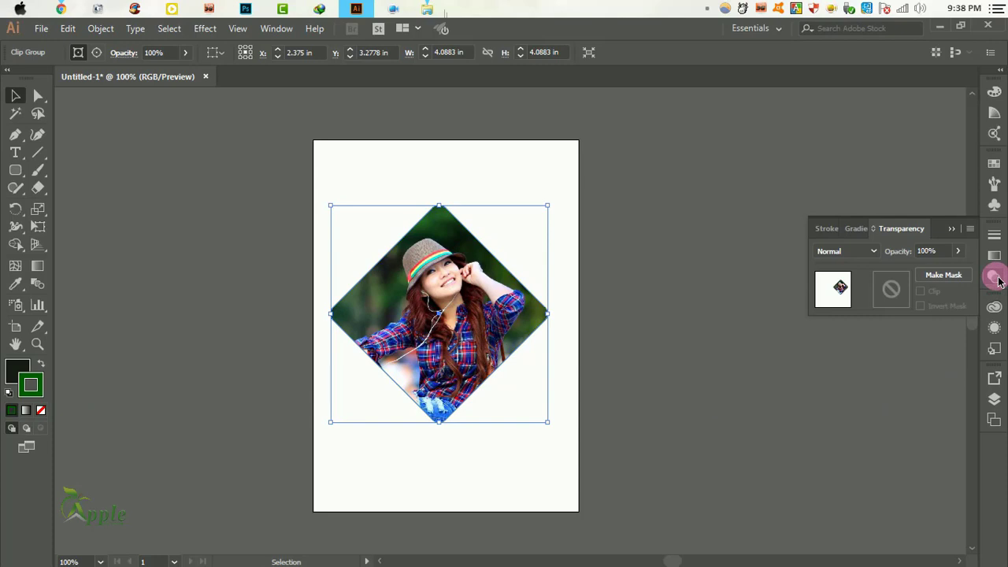
pyautogui.click(829, 228)
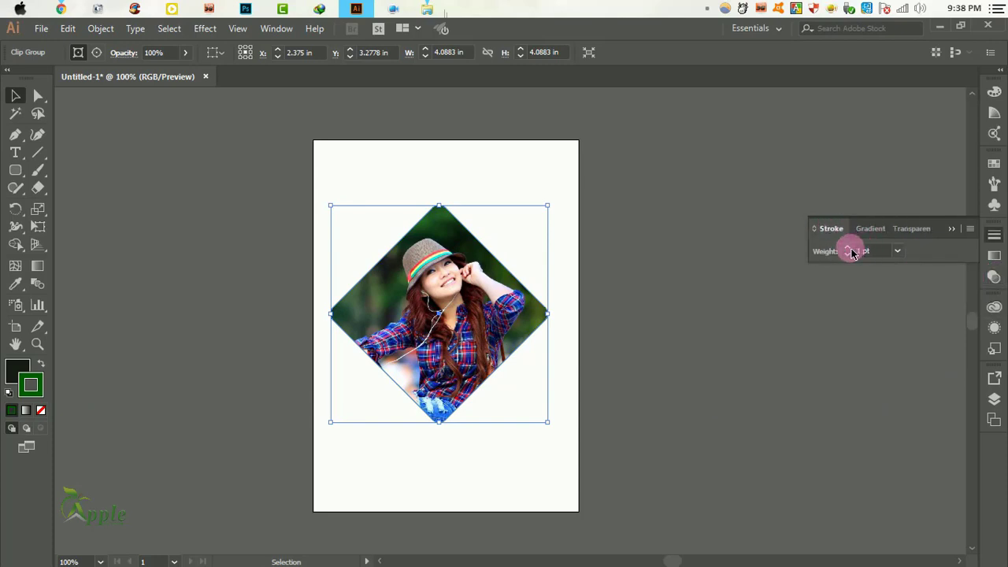
pyautogui.click(849, 249)
pyautogui.click(849, 249)
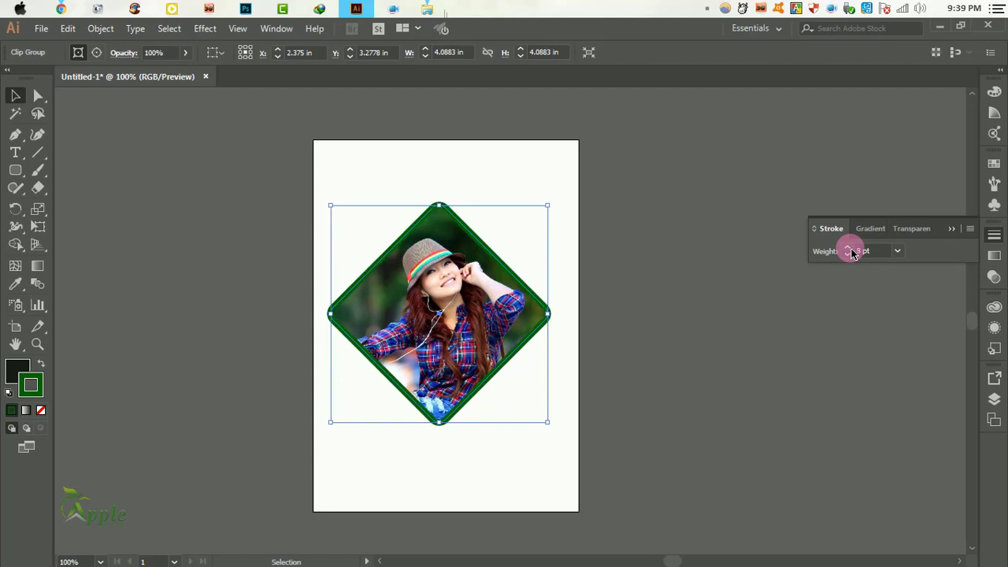
pyautogui.click(847, 253)
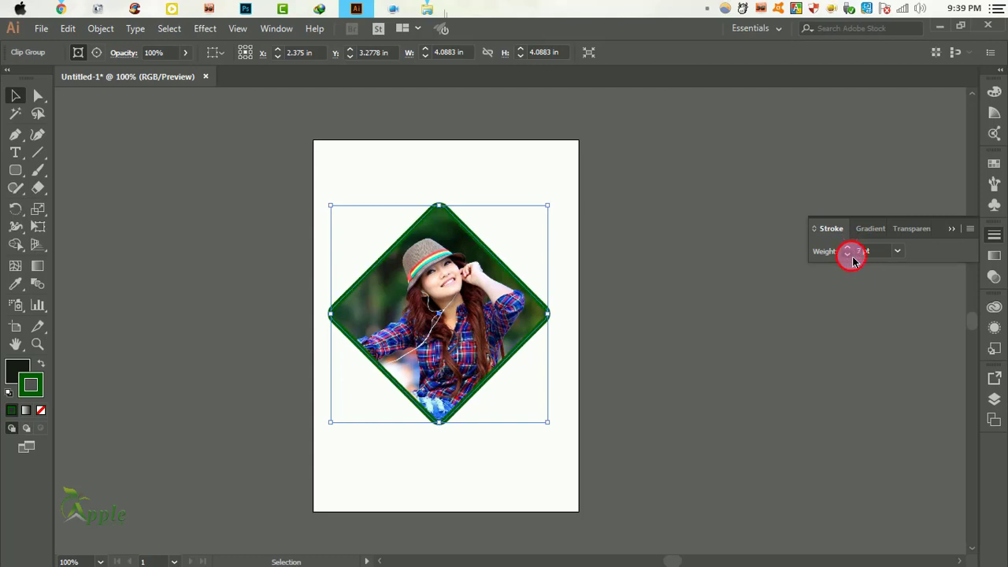
pyautogui.click(848, 254)
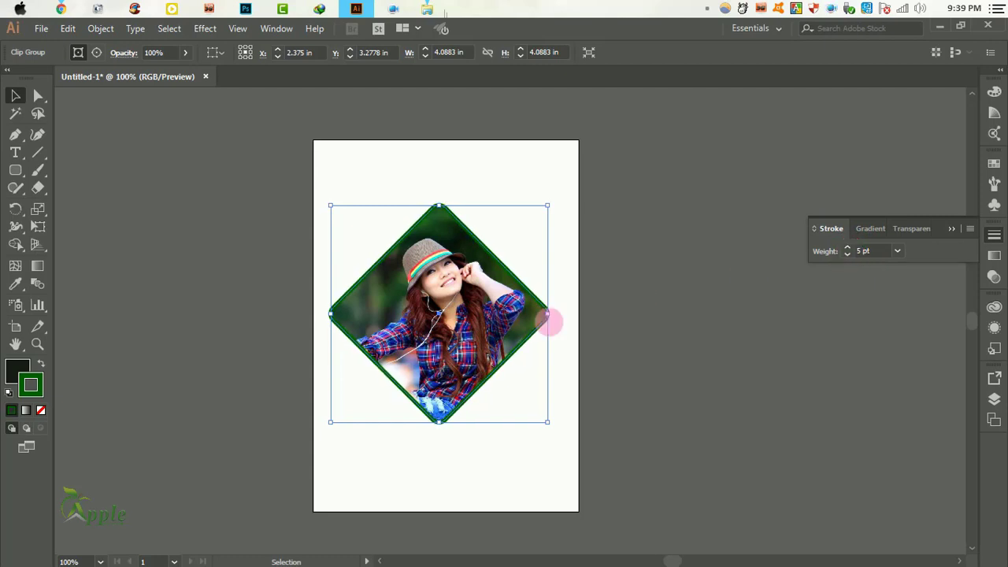
# Change the outline colour to bright green 06F406 and deselect to view the result
pyautogui.doubleClick(31, 394)
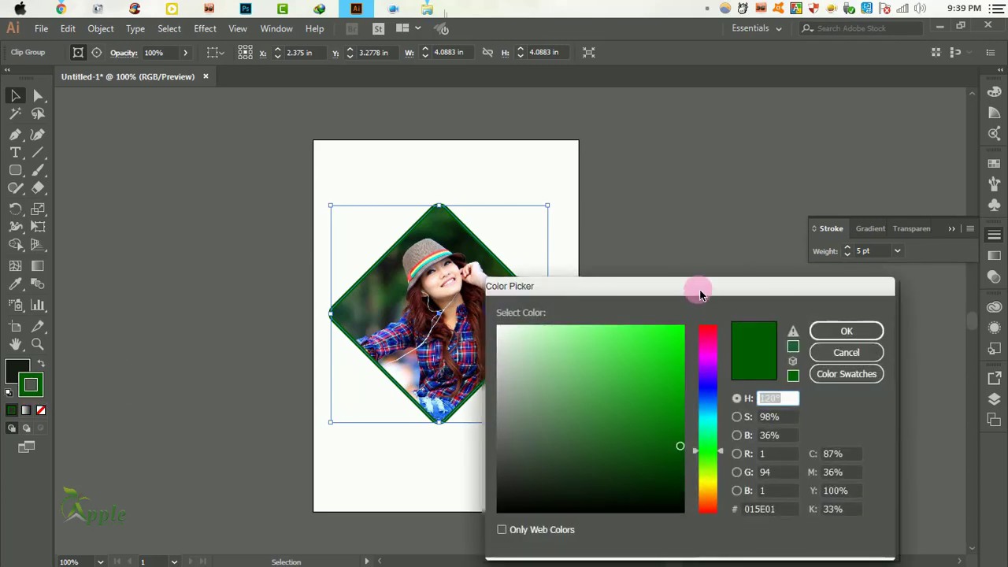
pyautogui.moveTo(700, 288); pyautogui.dragTo(828, 308)
pyautogui.moveTo(801, 391); pyautogui.dragTo(799, 349)
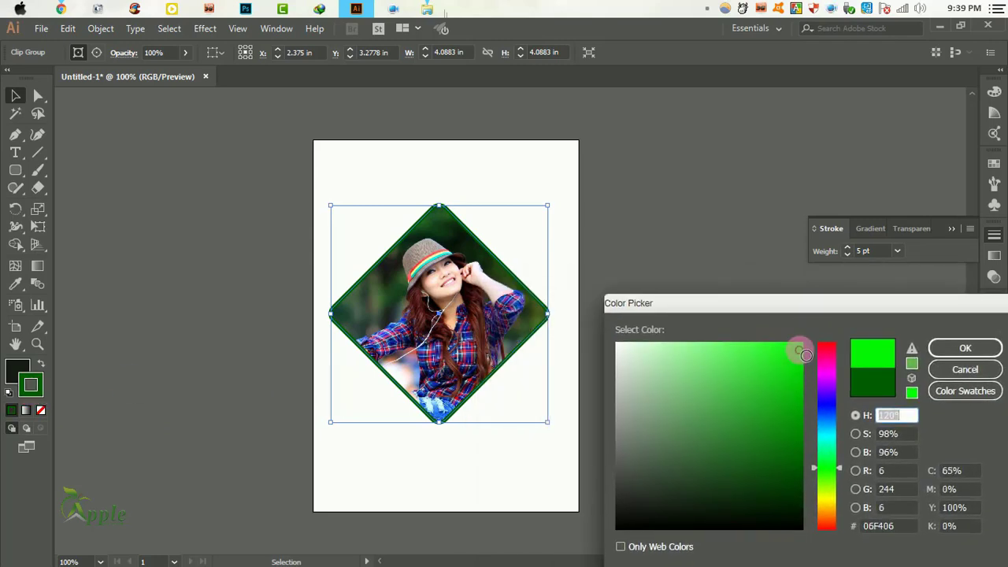
pyautogui.click(967, 347)
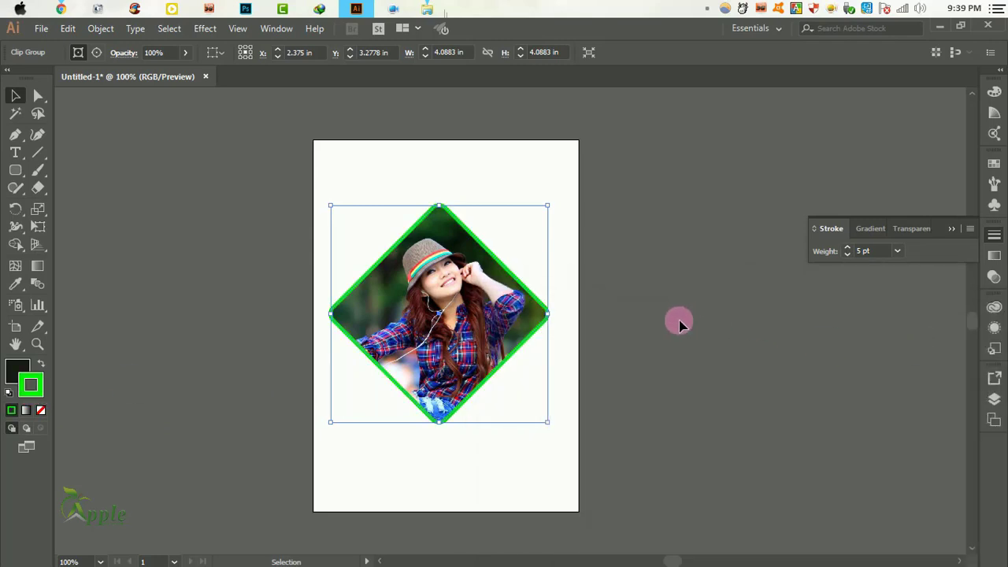
pyautogui.click(423, 161)
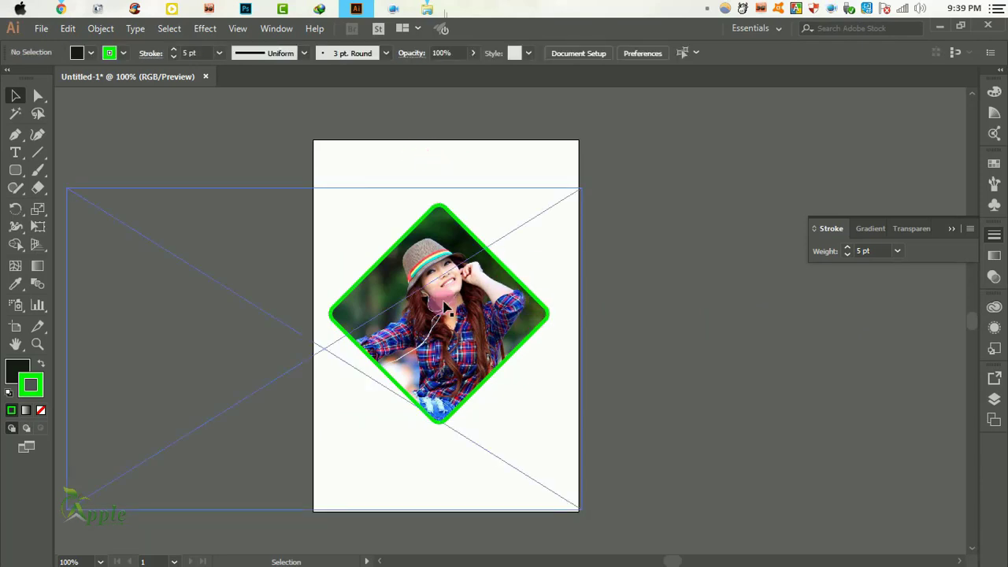
# Switch the clipped diamond photo group back to Draw Normal mode and deselect it
pyautogui.click(458, 275)
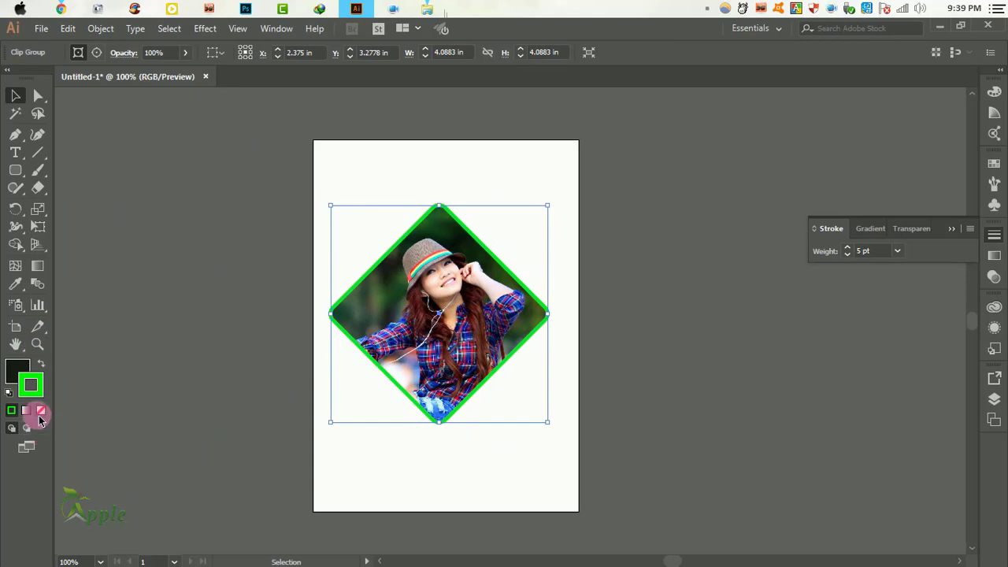
pyautogui.click(13, 431)
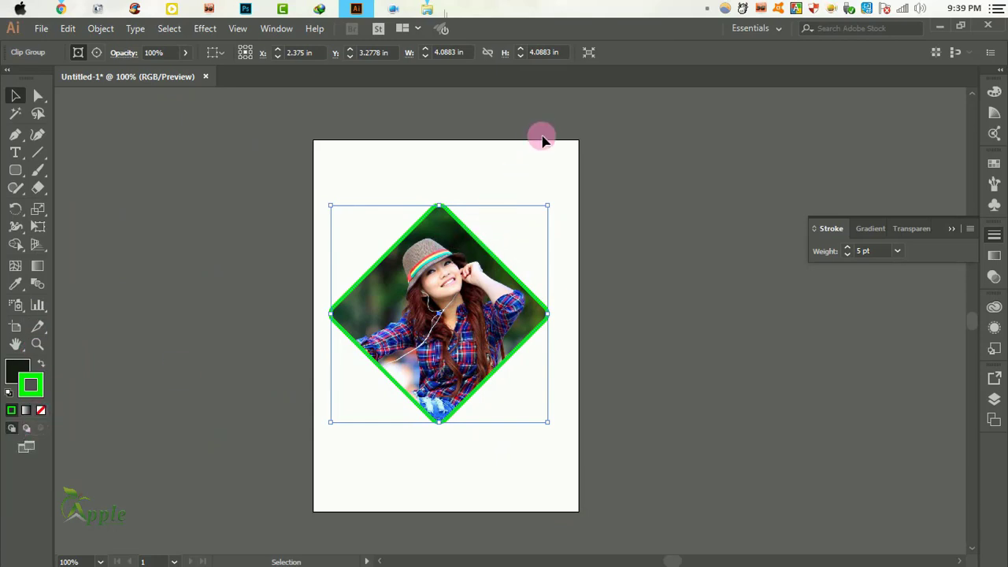
pyautogui.click(541, 138)
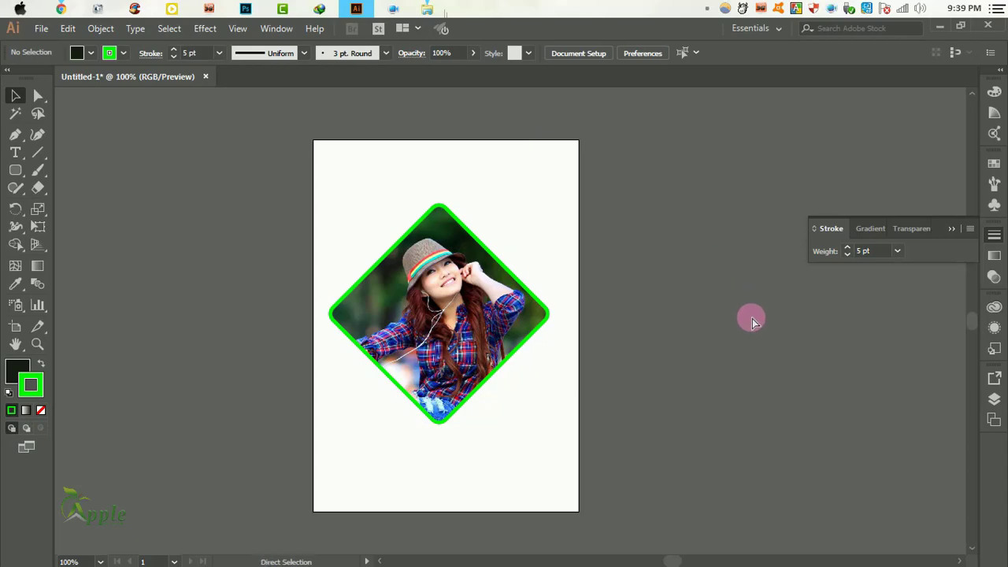